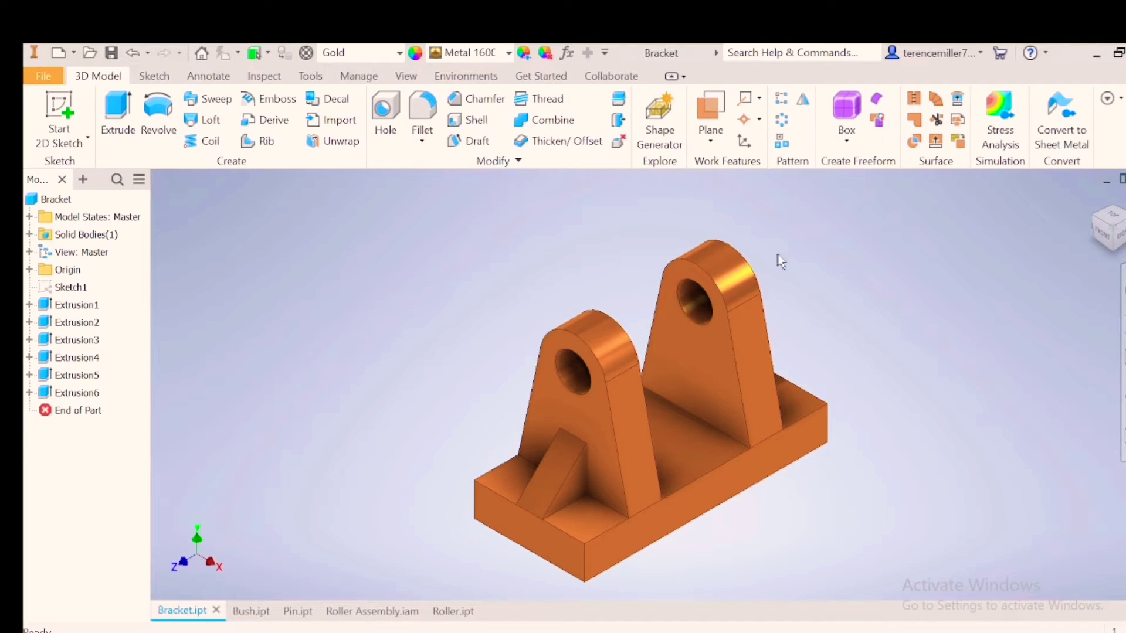
# Enter the Stress Analysis environment for the bracket part from the Environments tab
pyautogui.click(1001, 139)
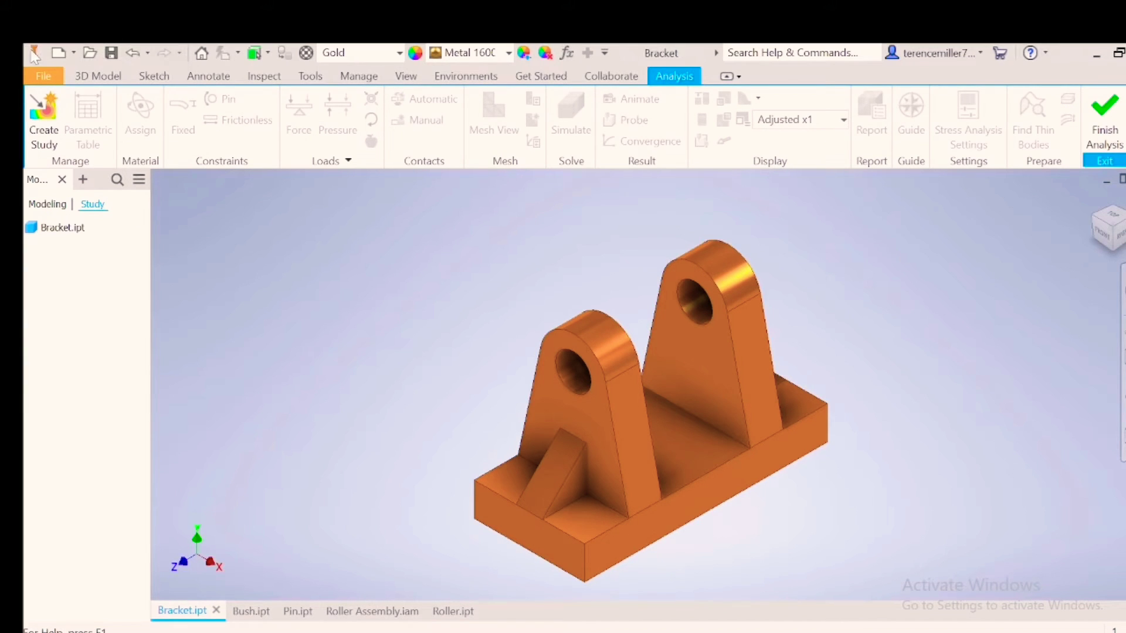
pyautogui.click(136, 52)
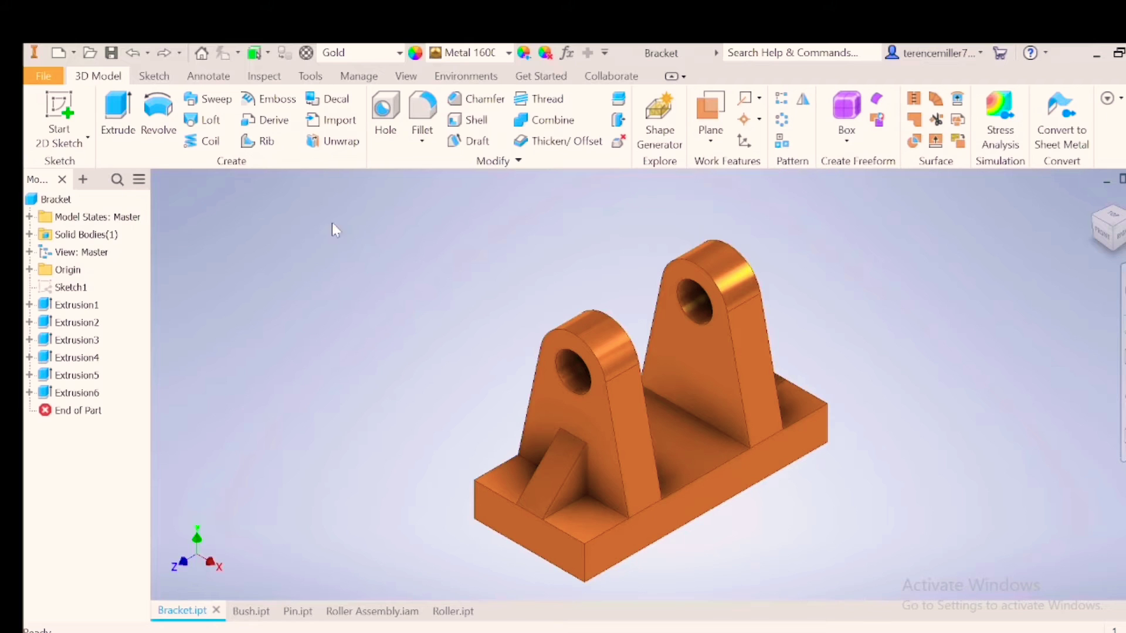
pyautogui.click(465, 75)
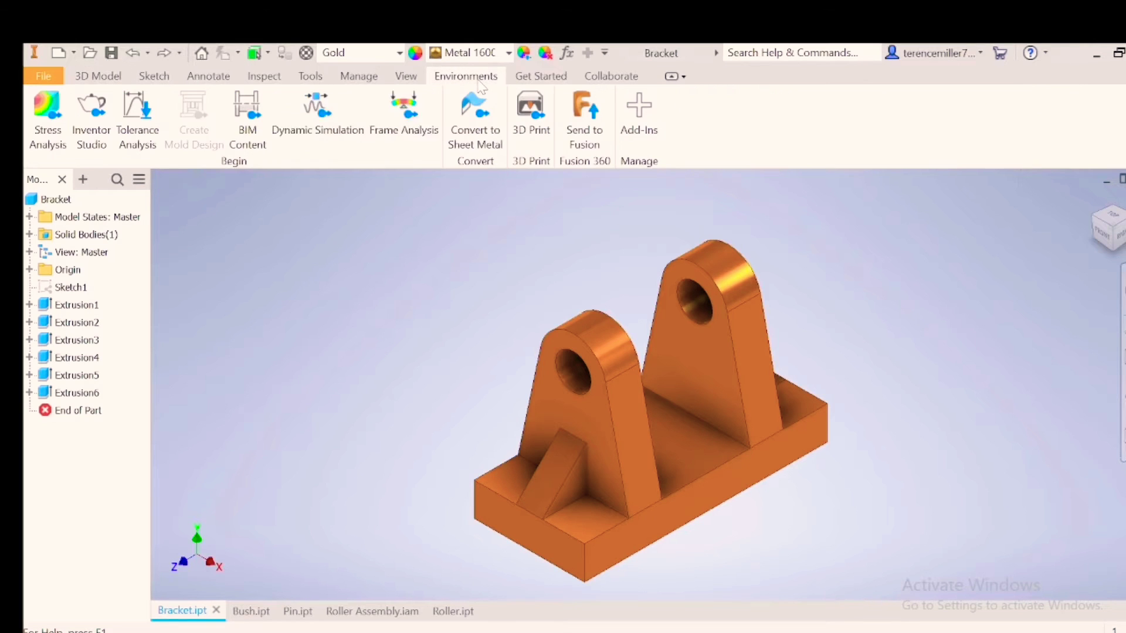
pyautogui.click(46, 104)
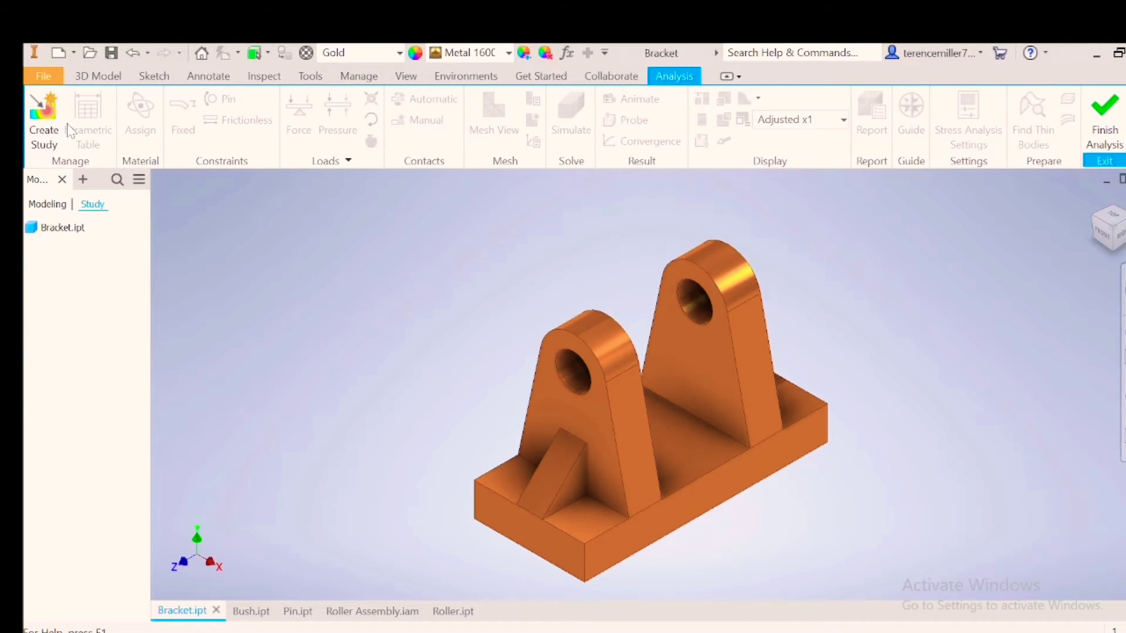
# Create the Static Analysis:1 study and override the bracket material with Steel, Carbon
pyautogui.click(47, 124)
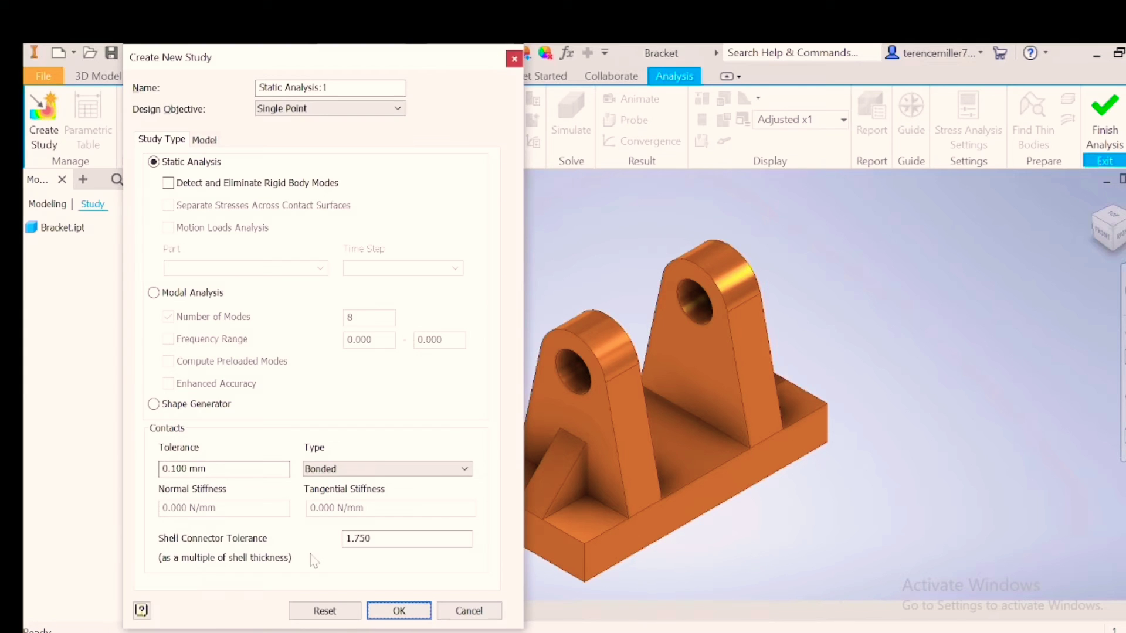
pyautogui.click(401, 611)
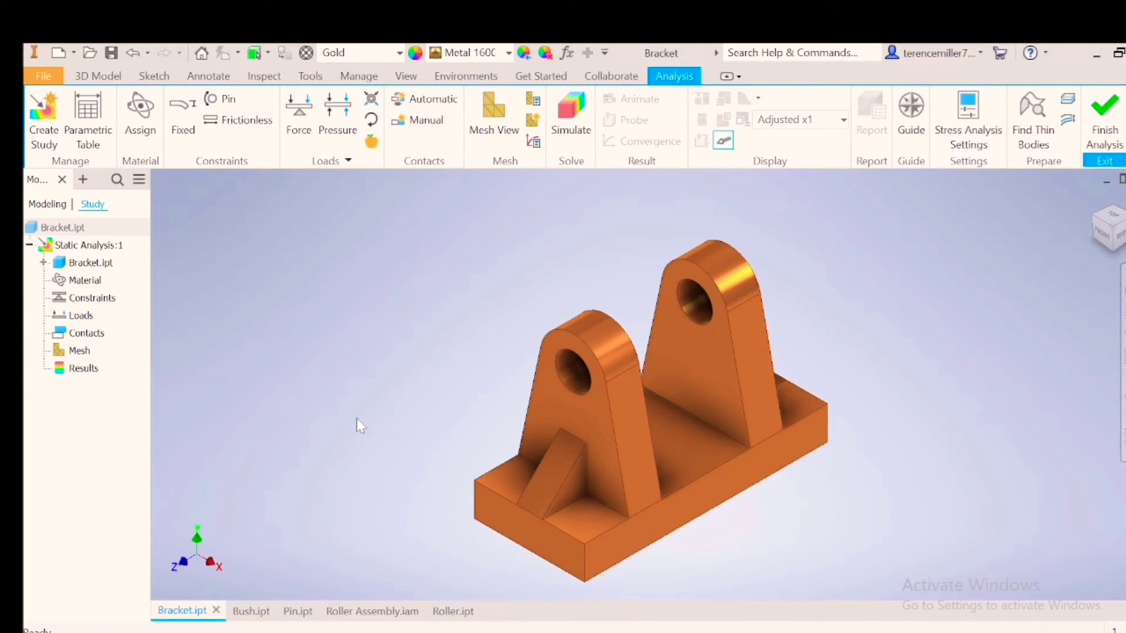
pyautogui.click(144, 117)
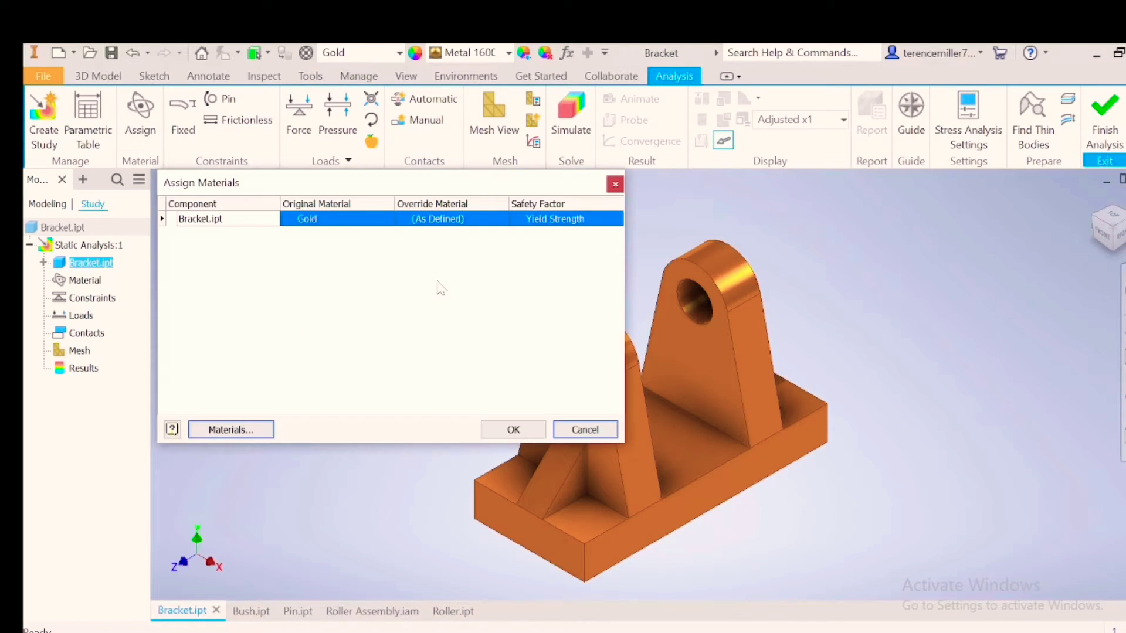
pyautogui.click(472, 223)
pyautogui.click(500, 219)
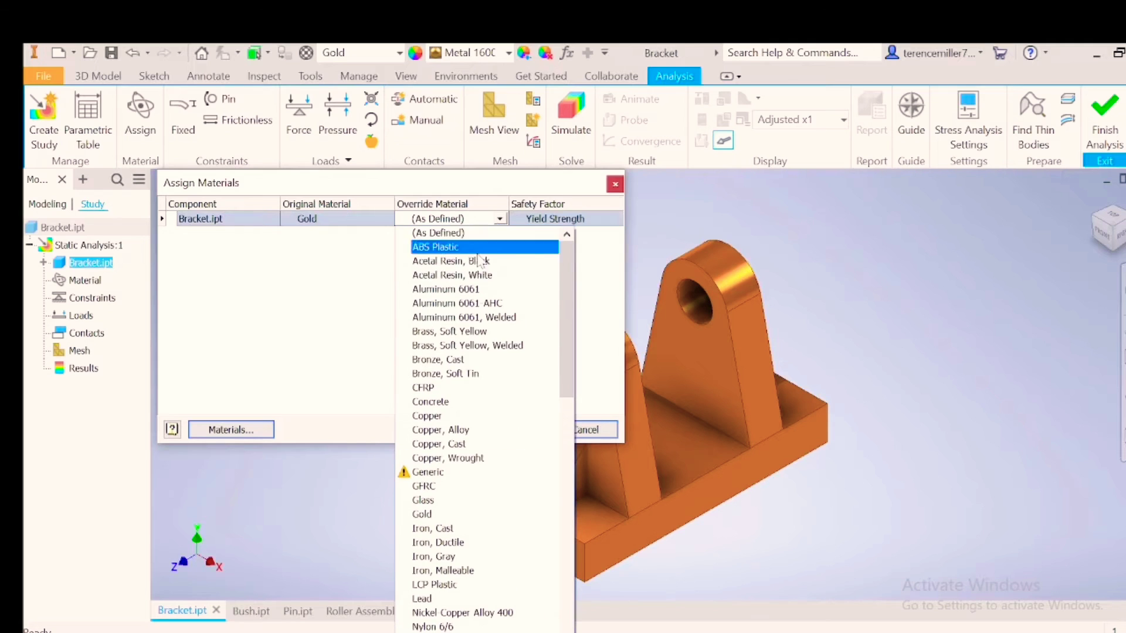
pyautogui.scroll(-10, 460, 563)
pyautogui.scroll(-4, 456, 571)
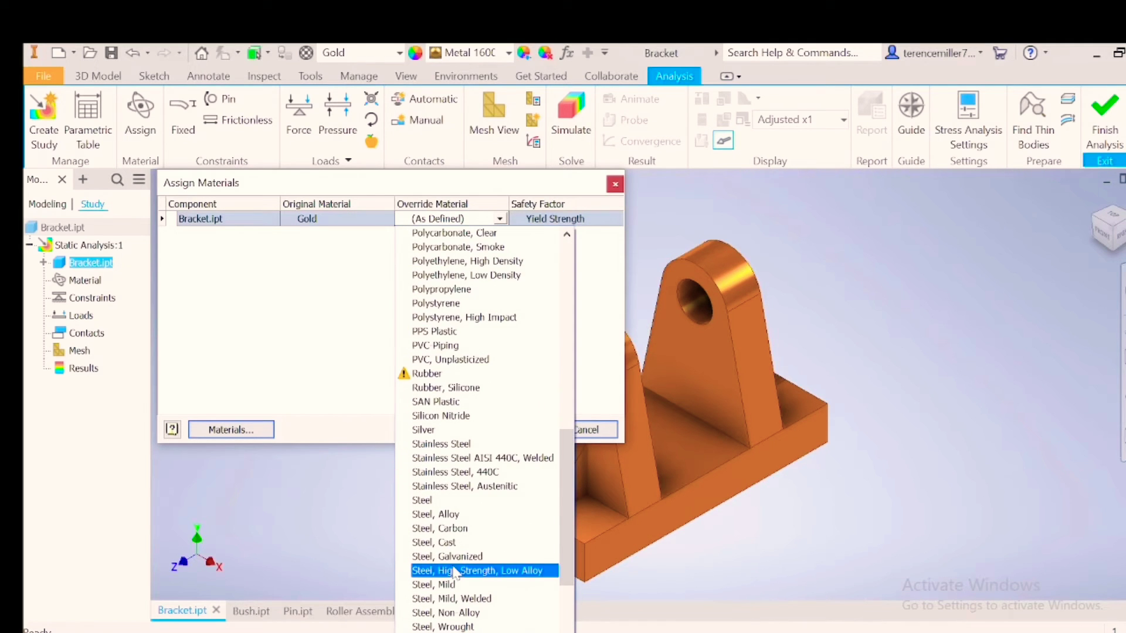
pyautogui.click(457, 529)
pyautogui.click(520, 433)
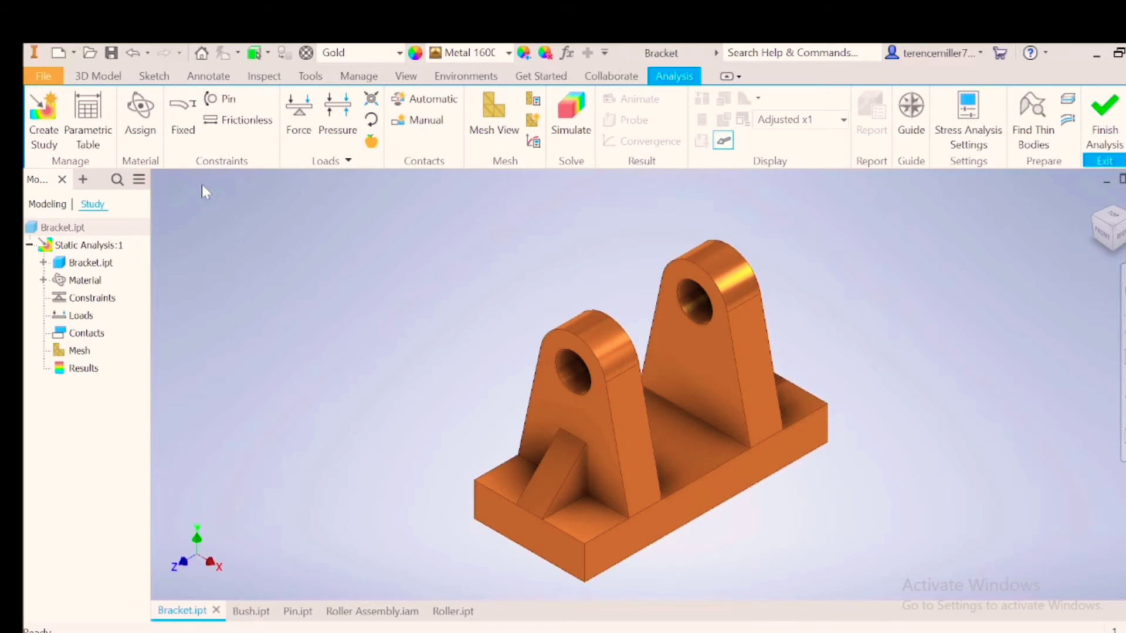
# Add a Fixed constraint on the long side face of the bracket's base
pyautogui.click(185, 116)
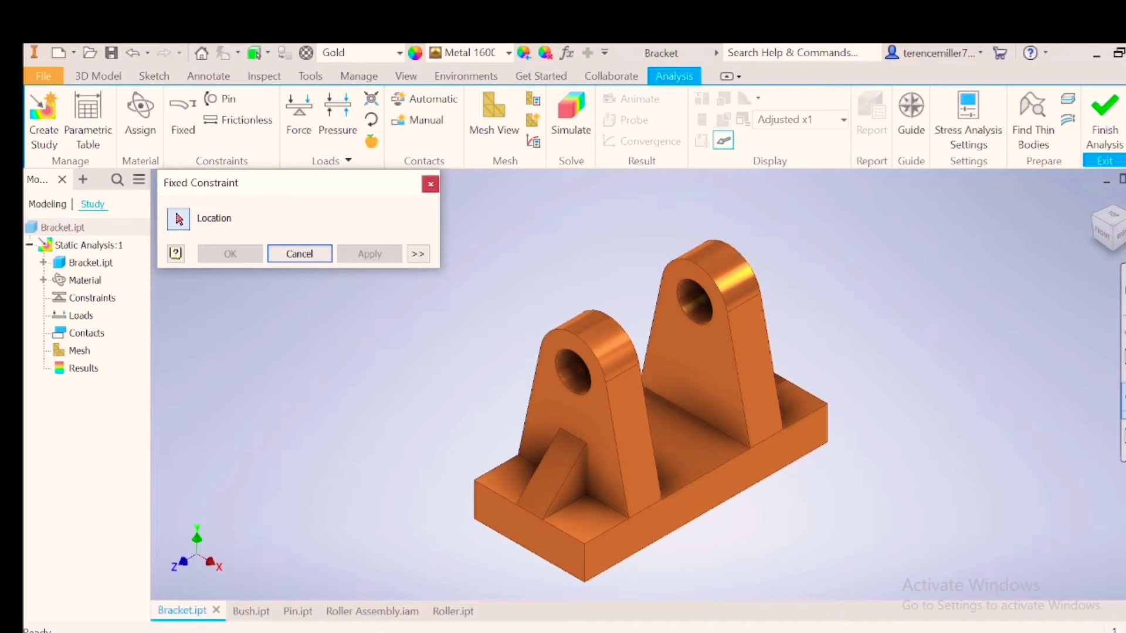
pyautogui.press('F4')
pyautogui.moveTo(680, 449); pyautogui.dragTo(648, 364)
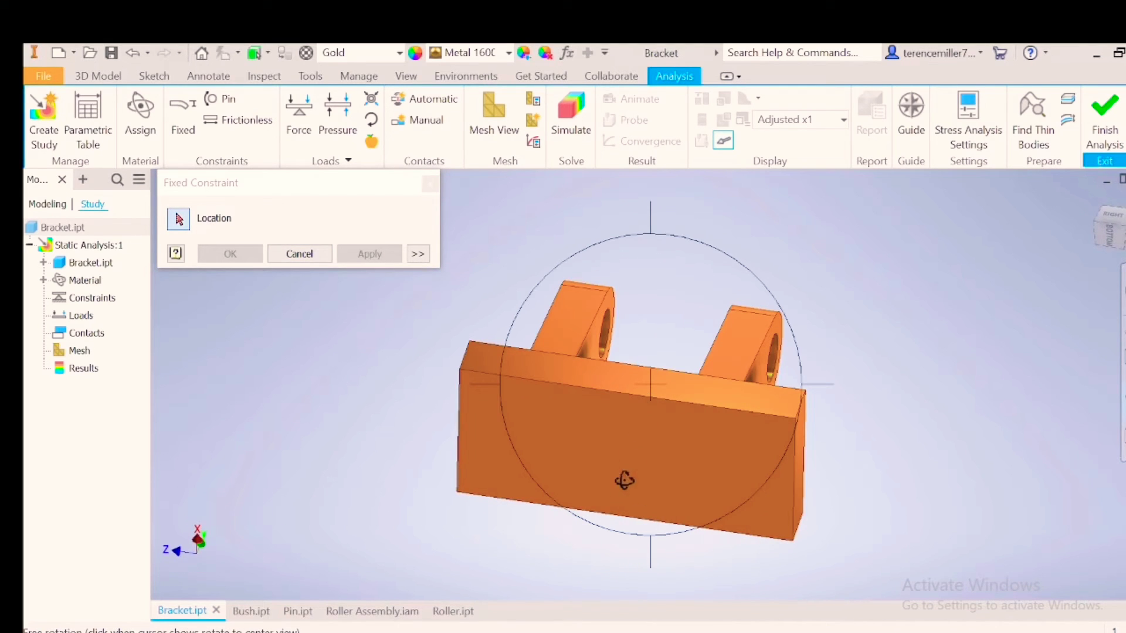
pyautogui.click(578, 488)
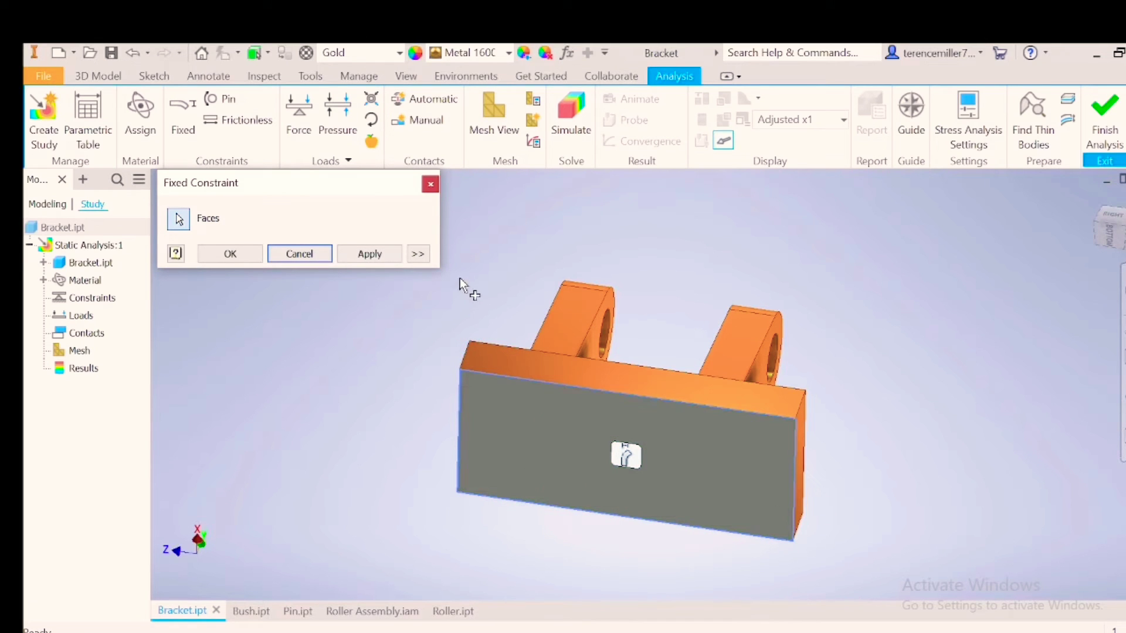
pyautogui.click(369, 254)
pyautogui.click(1121, 329)
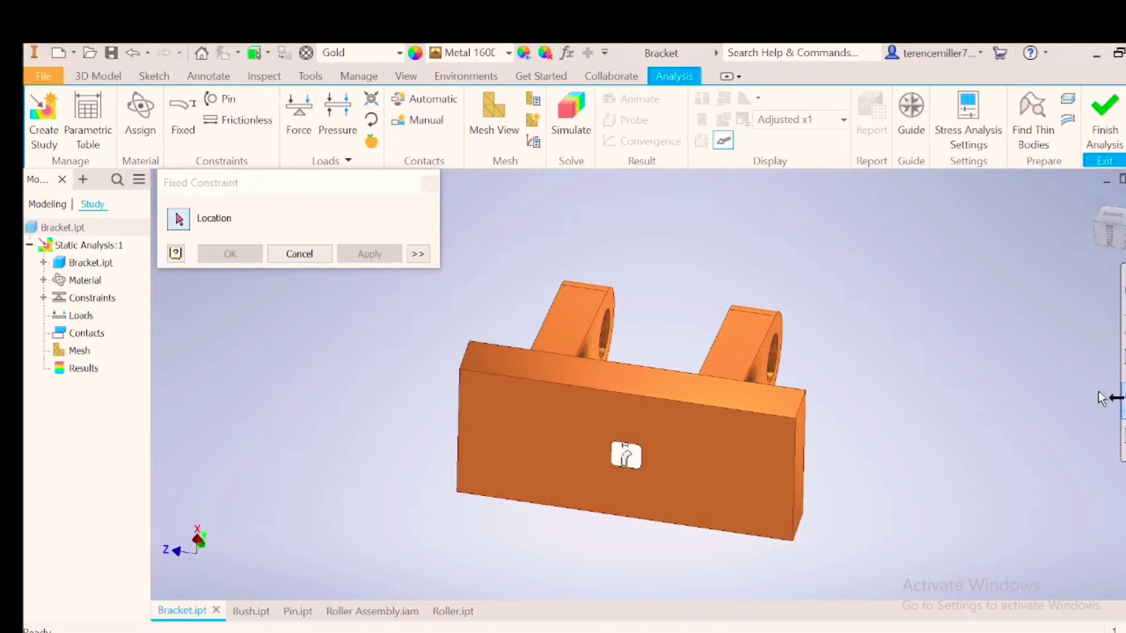
pyautogui.moveTo(593, 381); pyautogui.dragTo(485, 481)
pyautogui.press('Escape')
pyautogui.press('Escape')
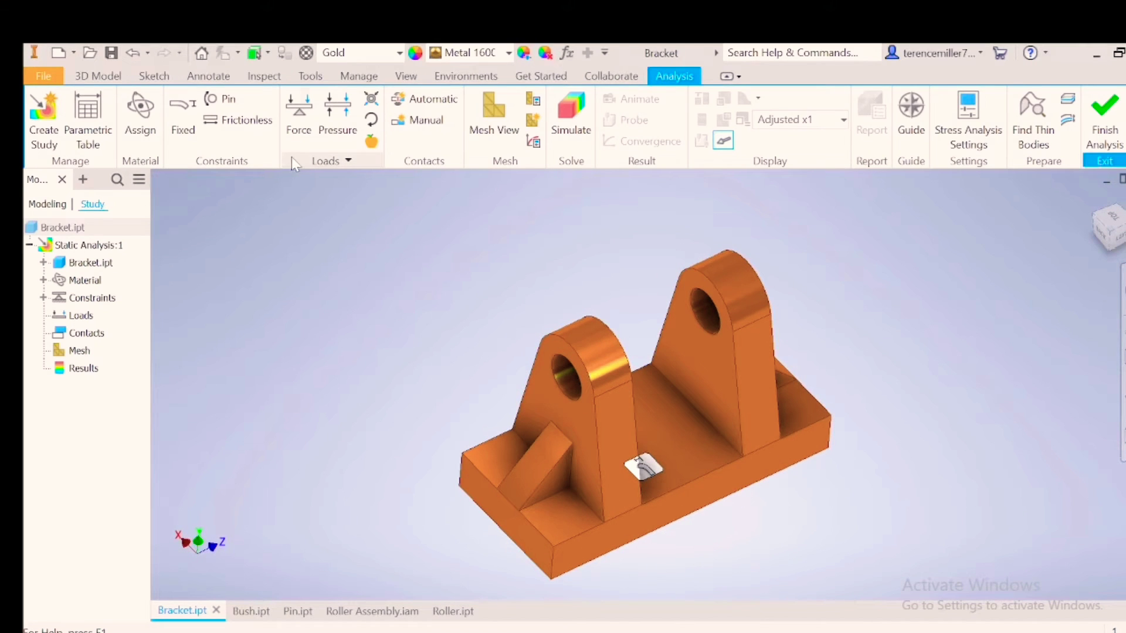
# Add a bearing load with vector component Fx = 5000 N on both pin holes
pyautogui.click(298, 134)
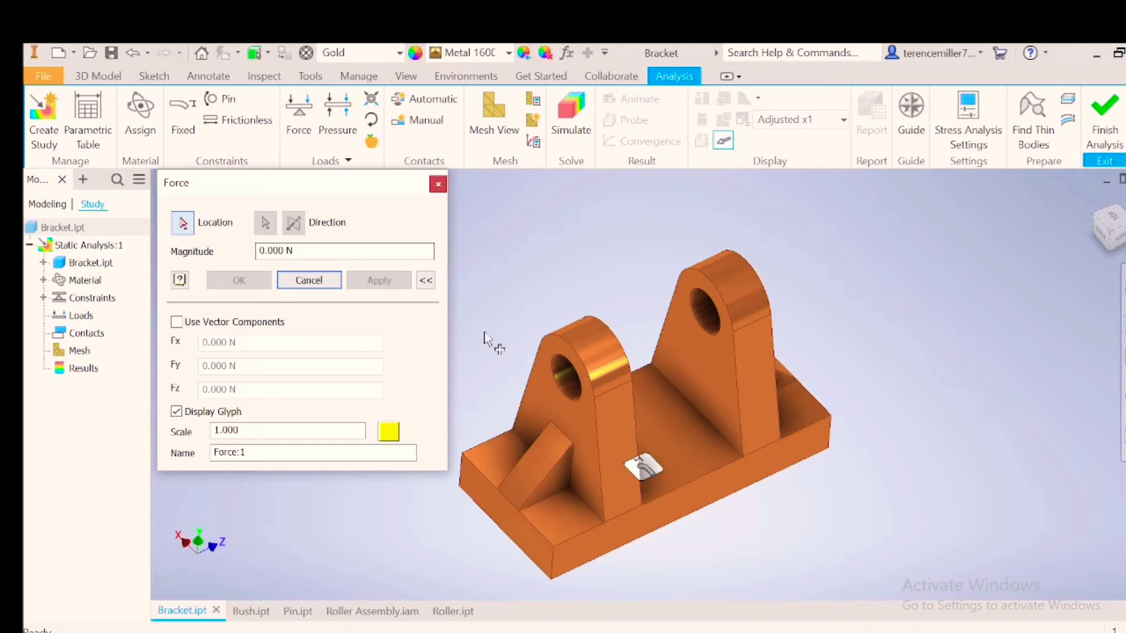
pyautogui.click(371, 141)
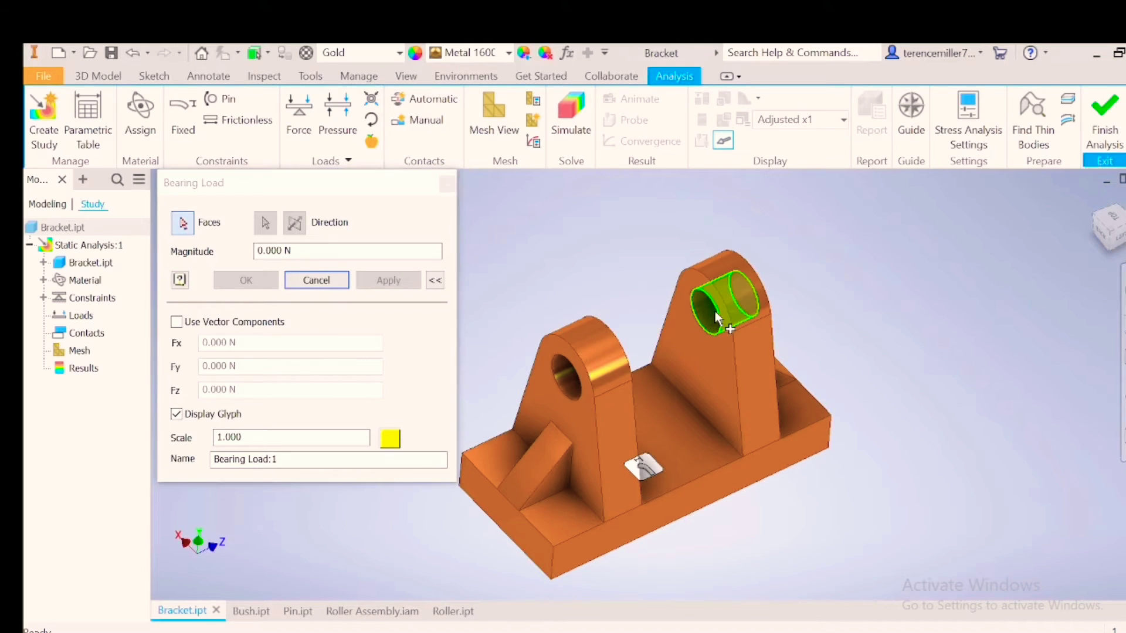
pyautogui.click(692, 318)
pyautogui.click(573, 380)
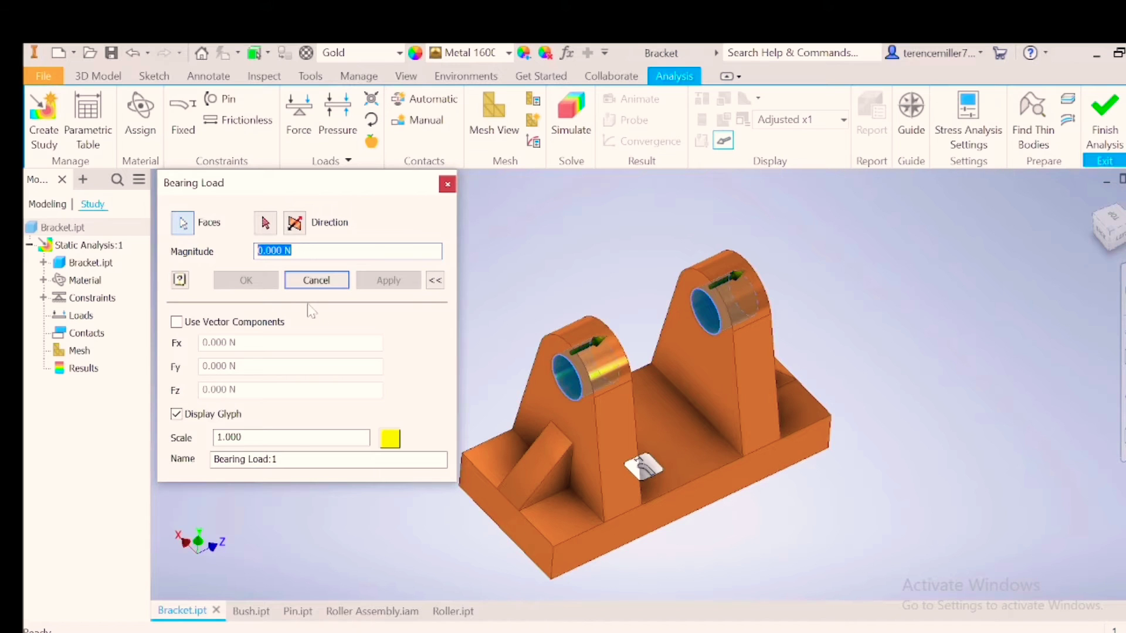
pyautogui.click(177, 322)
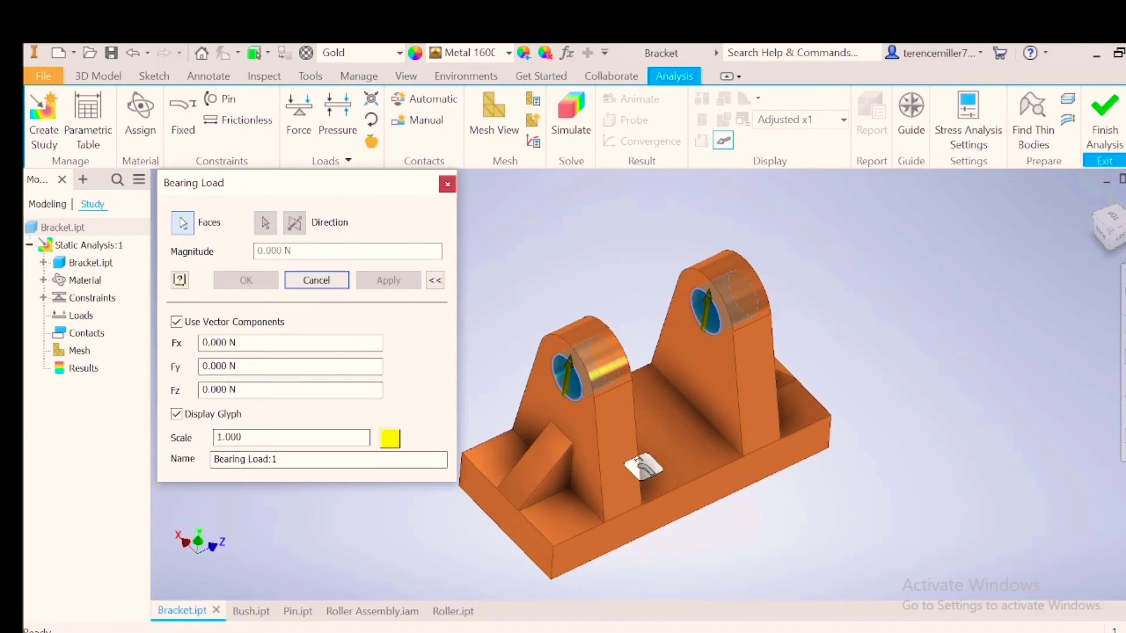
pyautogui.click(200, 342)
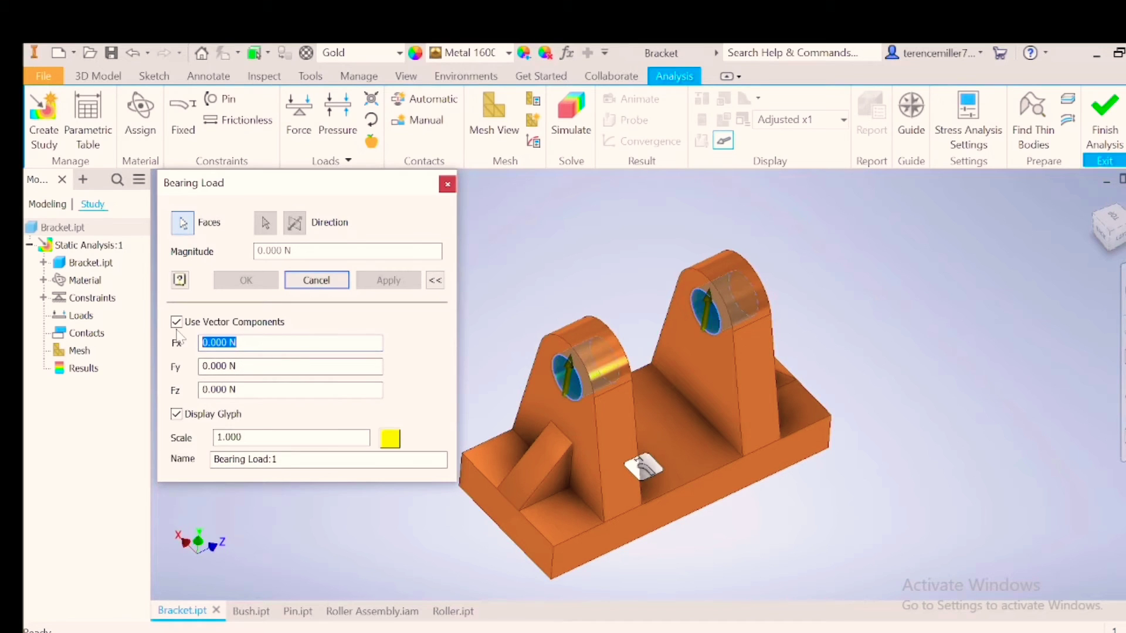
pyautogui.write('5000')
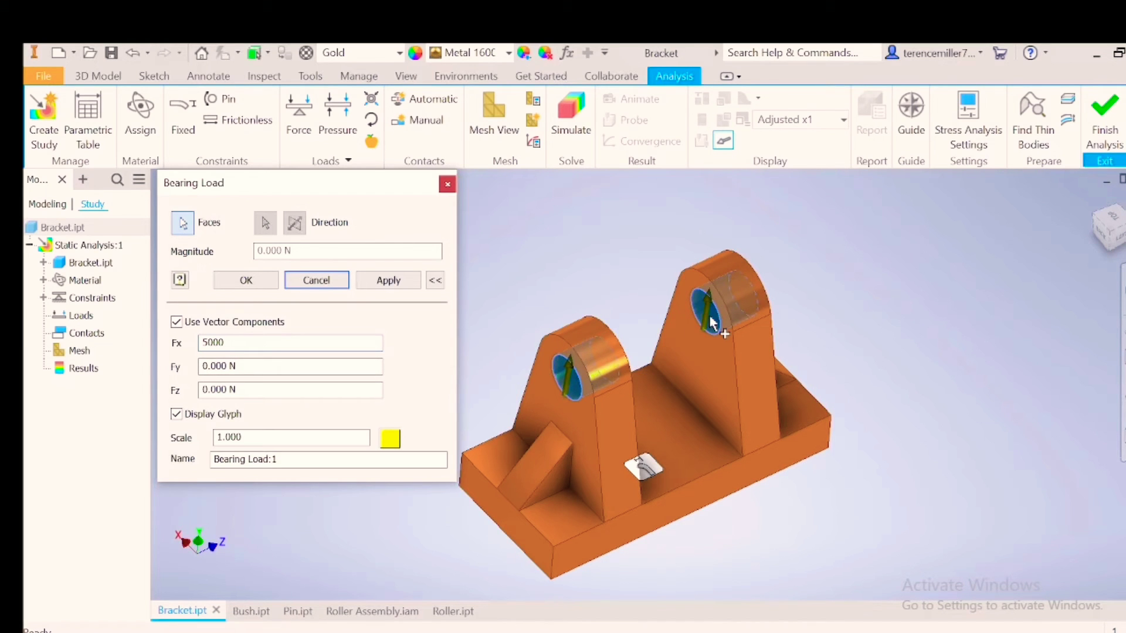
pyautogui.click(1123, 400)
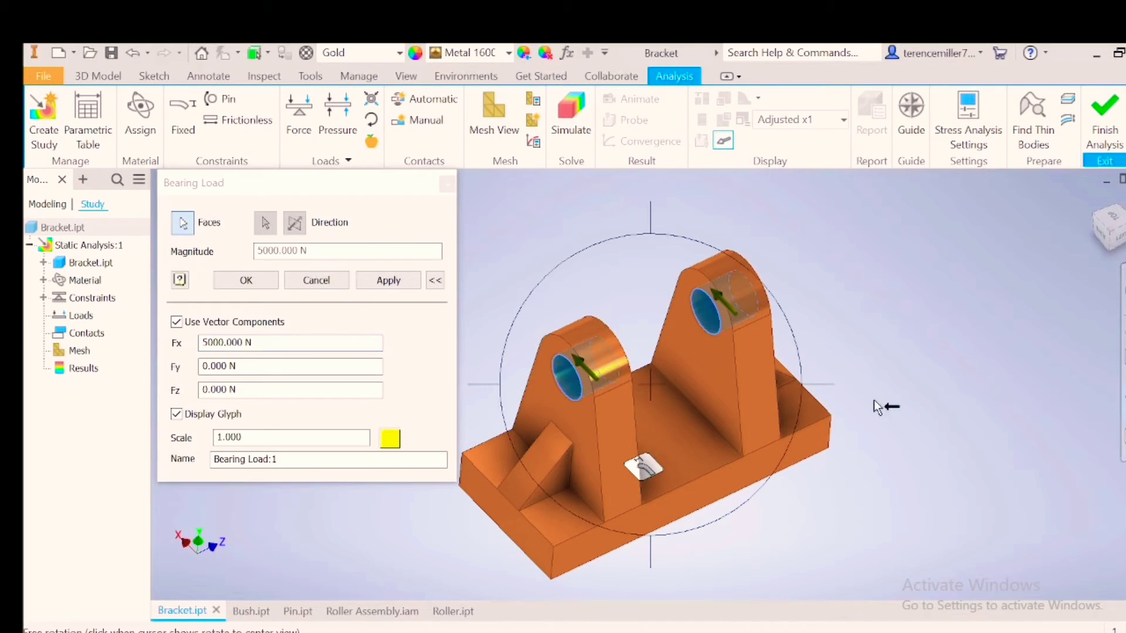
pyautogui.click(388, 280)
pyautogui.click(447, 183)
# Orbit and zoom the view to inspect the load arrows on both lugs
pyautogui.moveTo(528, 293); pyautogui.dragTo(666, 405)
pyautogui.scroll(5, 649, 372)
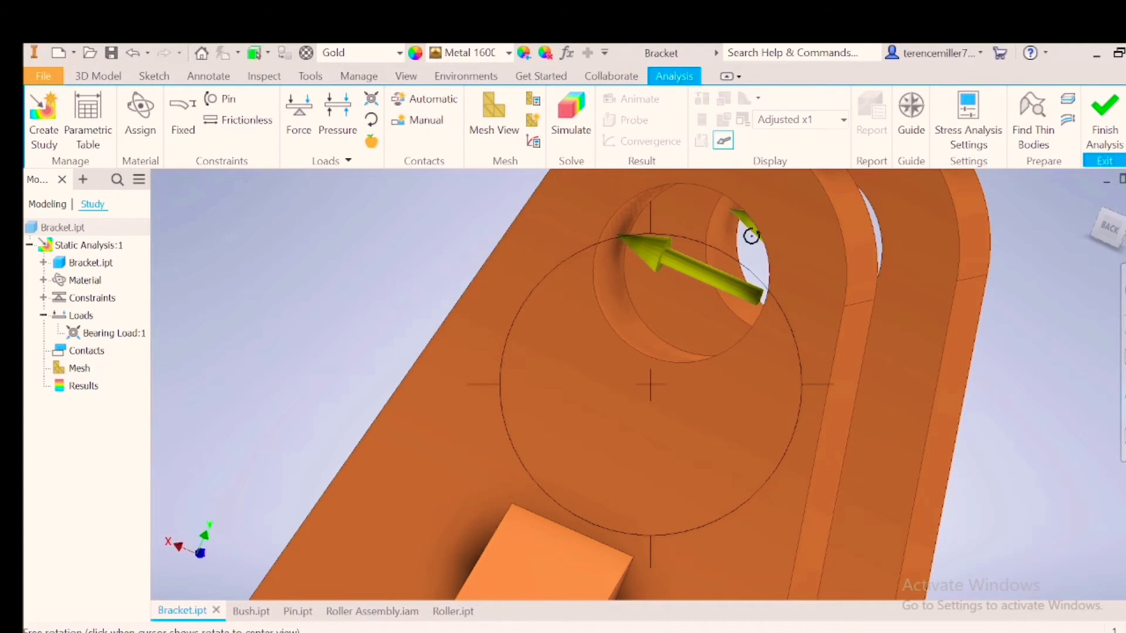
pyautogui.scroll(-5, 701, 337)
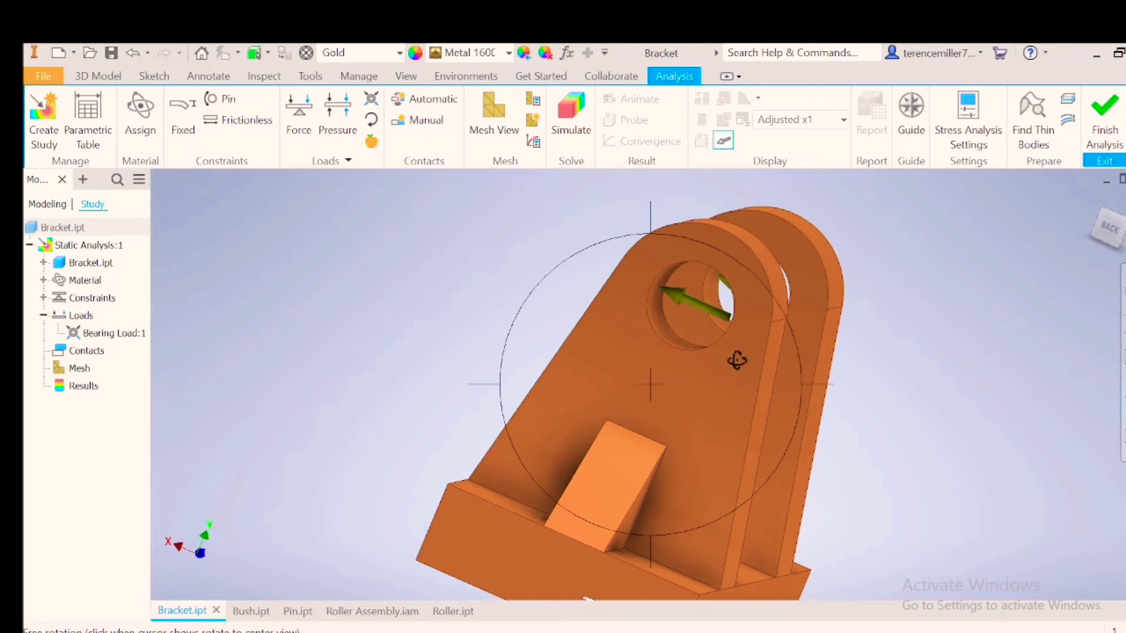
pyautogui.moveTo(729, 363); pyautogui.dragTo(706, 422)
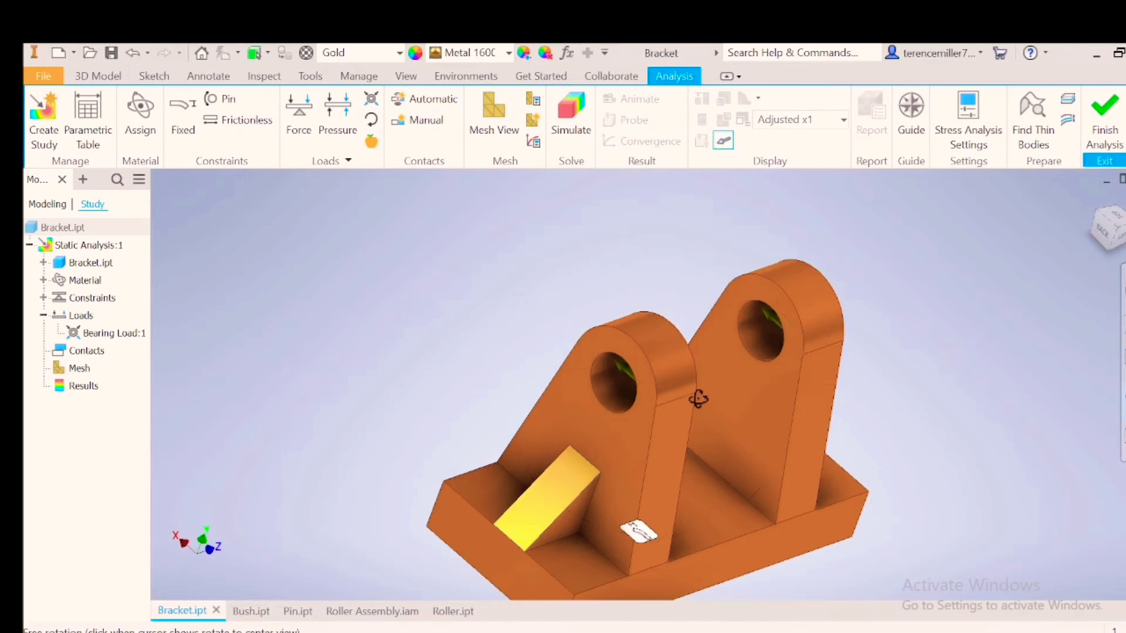
# Generate the default mesh (2129 nodes, 1148 elements) and open Mesh Settings
pyautogui.press('Escape')
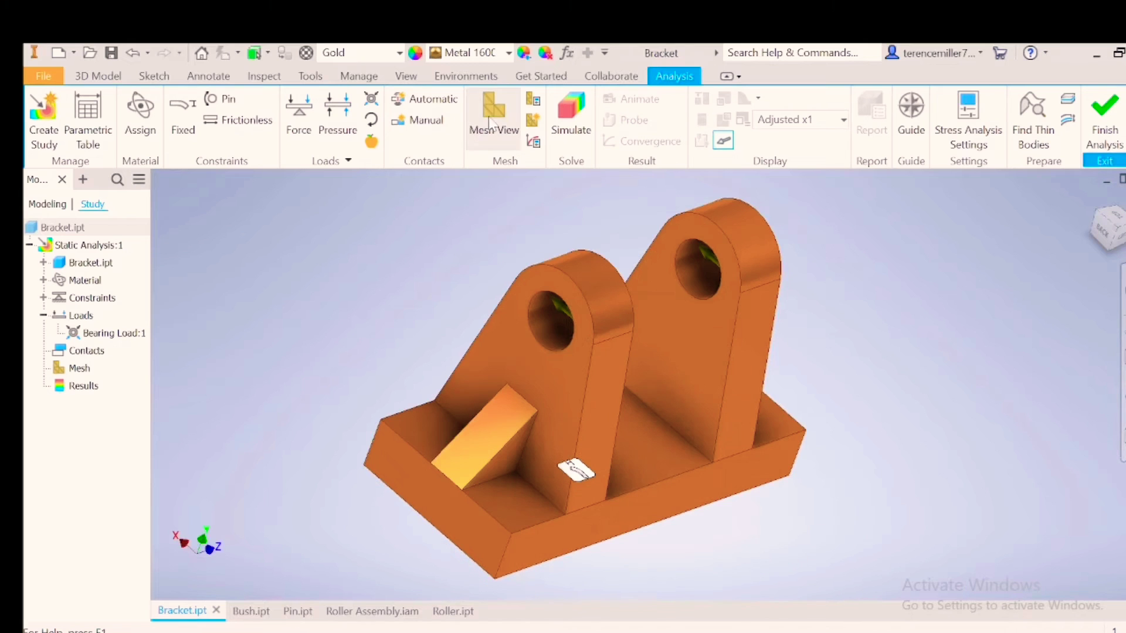
pyautogui.click(495, 117)
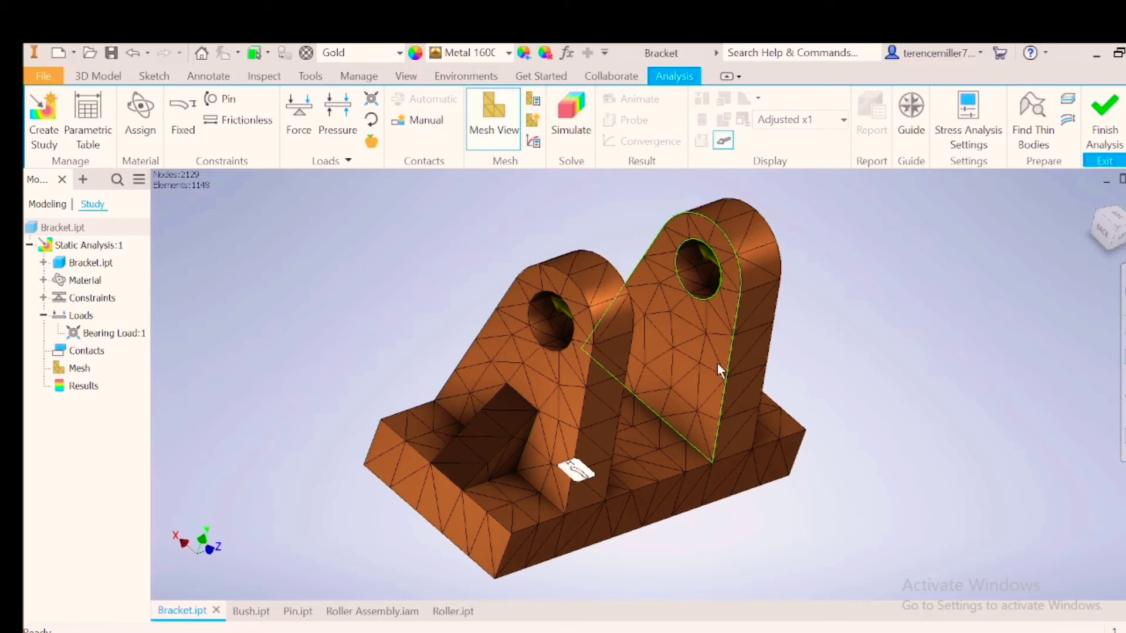
pyautogui.click(534, 102)
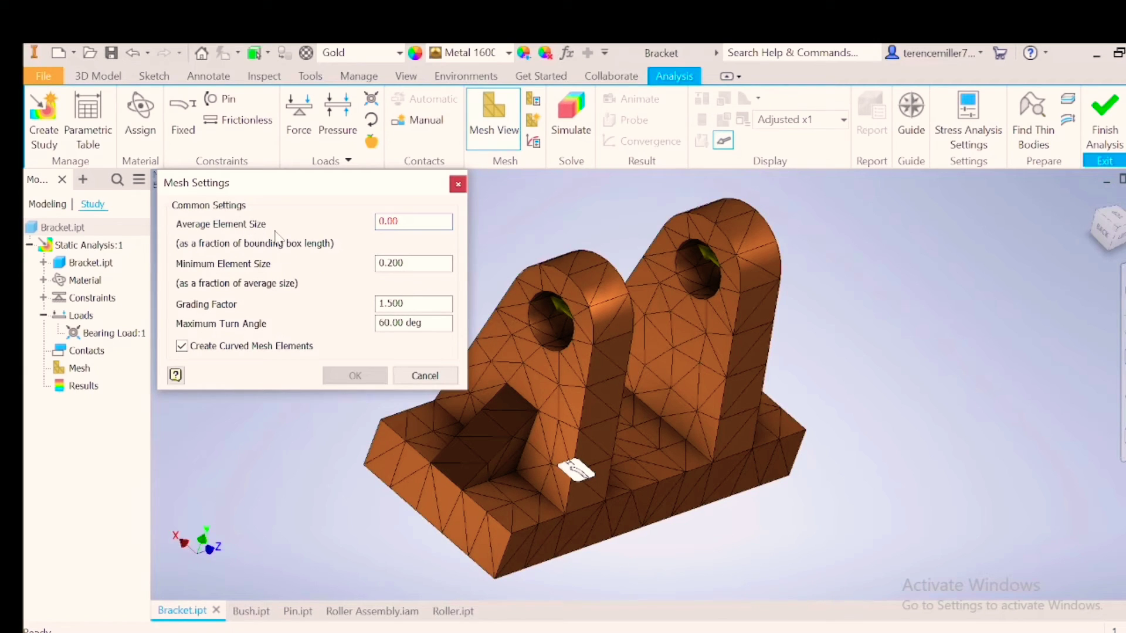
# Set average element size to 0.050 and run, giving a 47.53 MPa Von Mises peak
pyautogui.write('5')
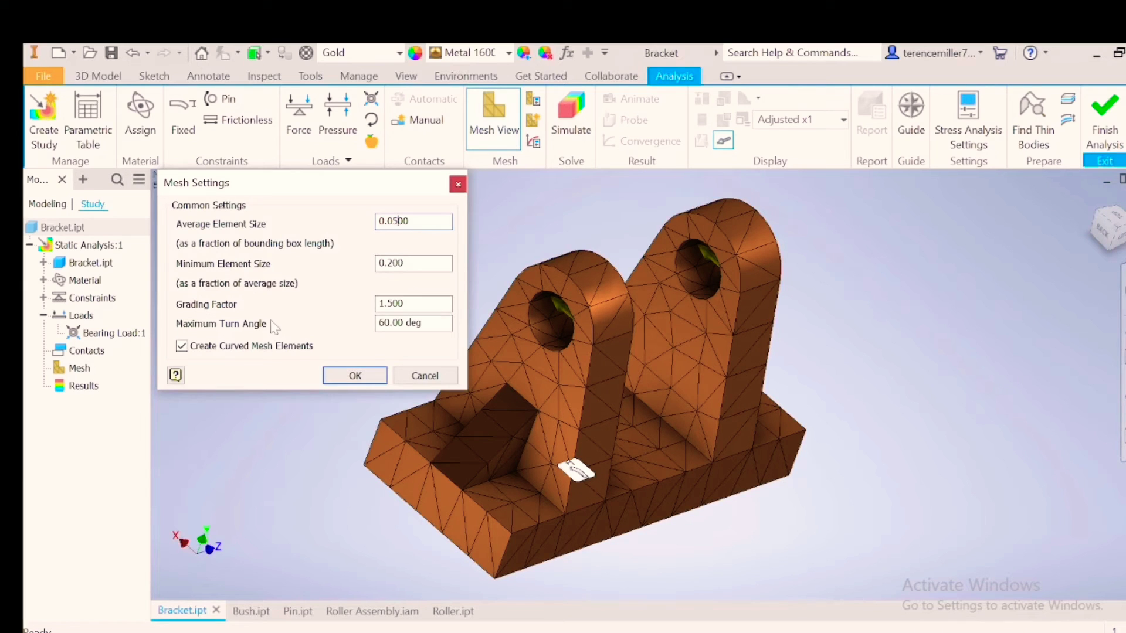
pyautogui.click(339, 375)
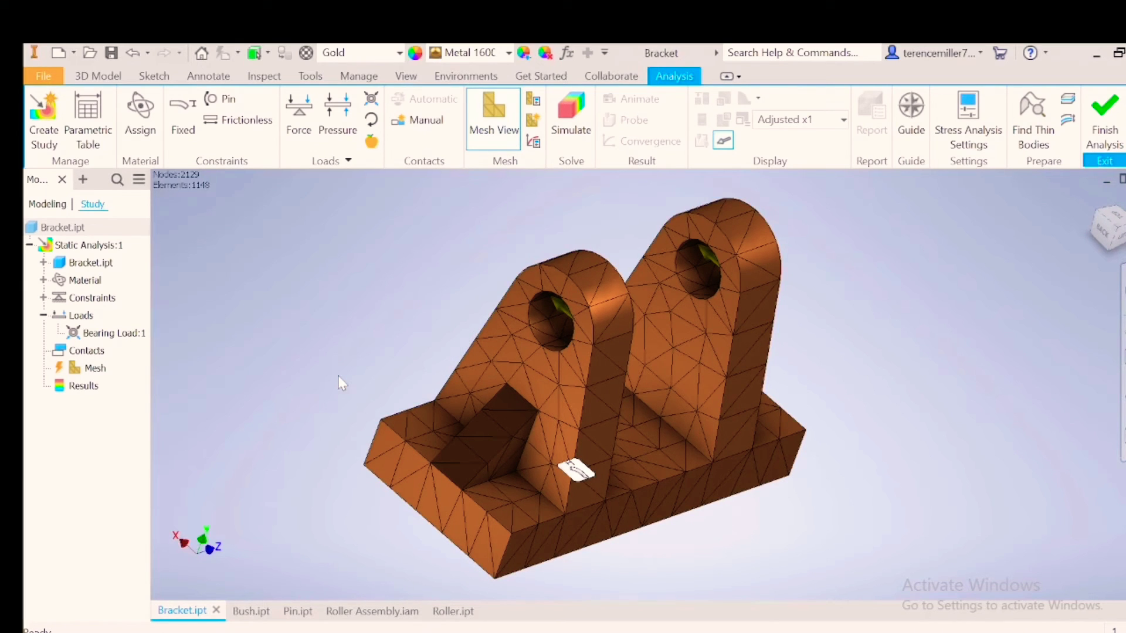
pyautogui.click(570, 120)
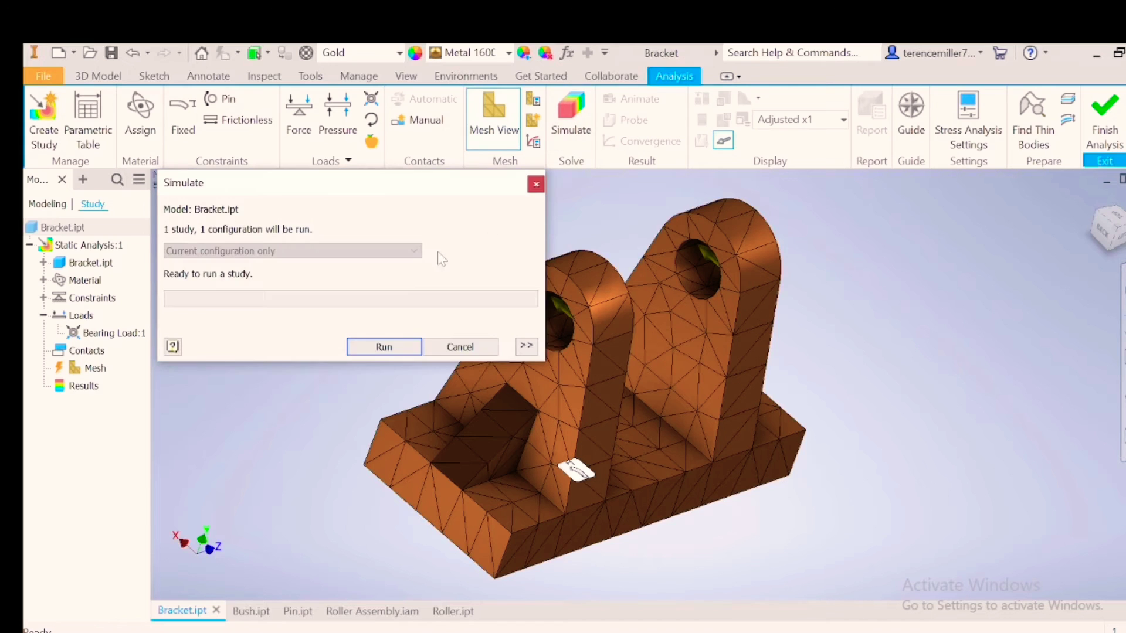
pyautogui.click(378, 347)
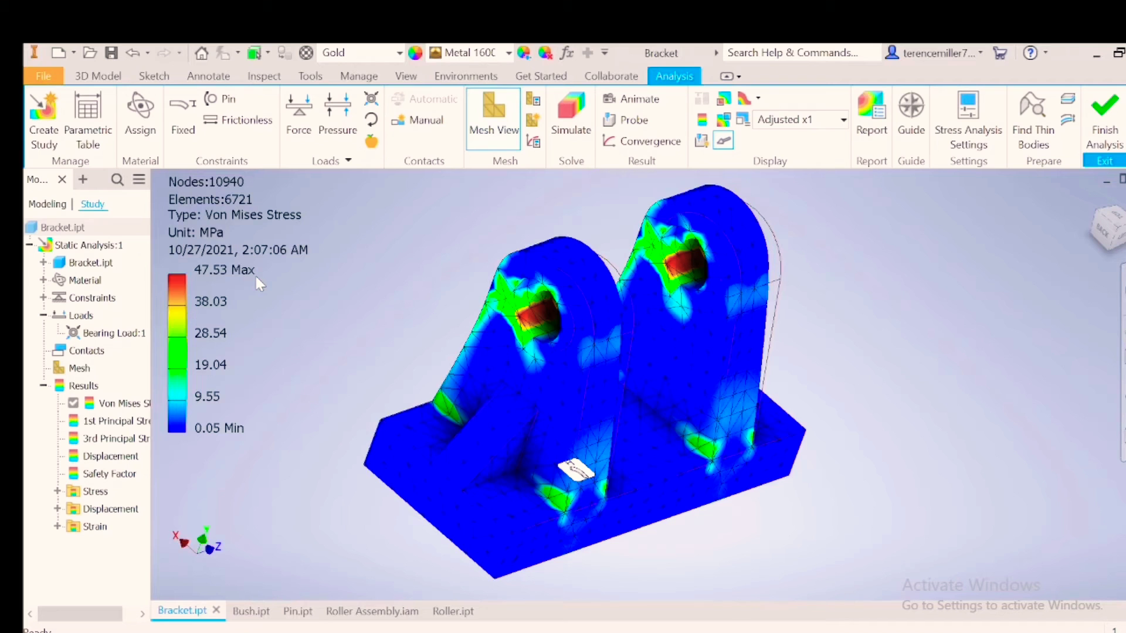
# Change average element size to 0.10 and re-run, peaking at 42.4 MPa on 1148 elements
pyautogui.click(534, 101)
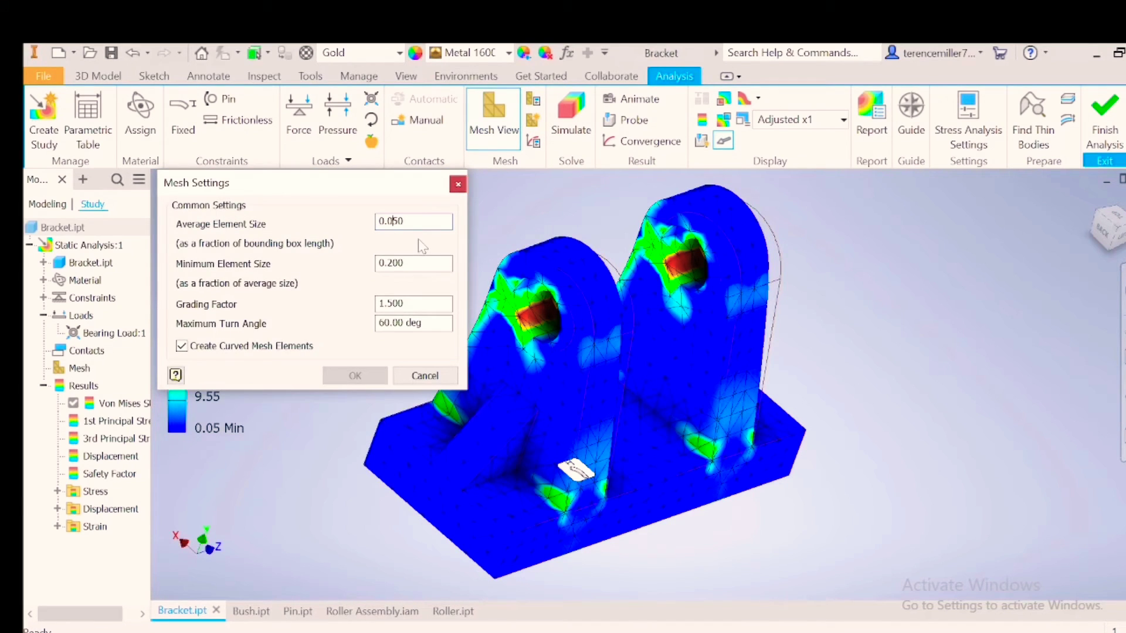
pyautogui.press('BackSpace')
pyautogui.press('Delete')
pyautogui.write('1')
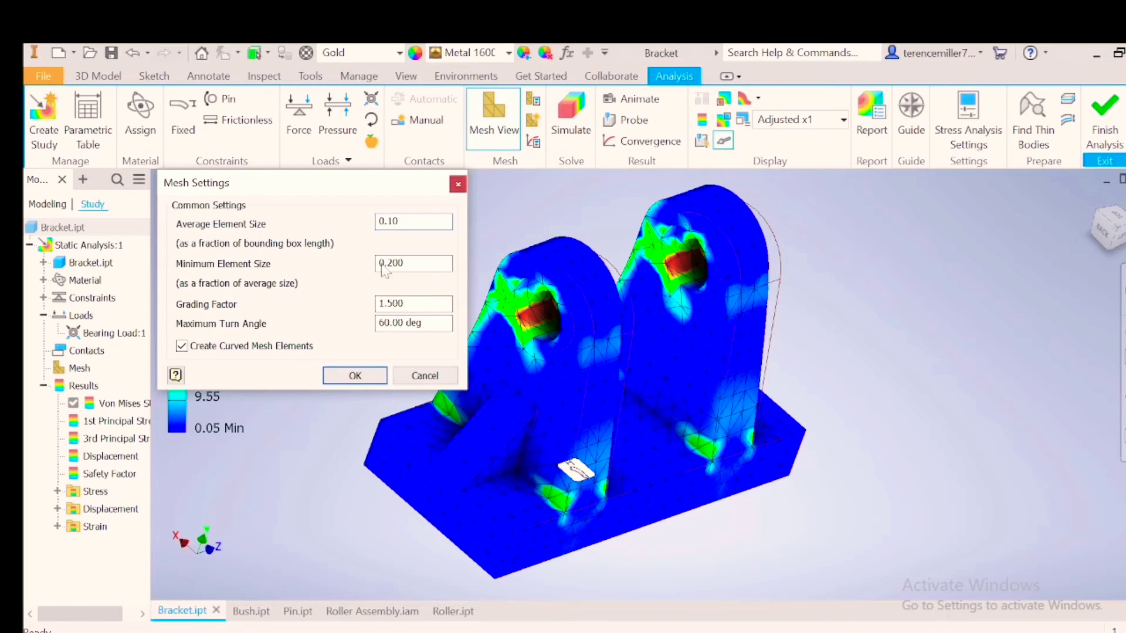
pyautogui.click(360, 377)
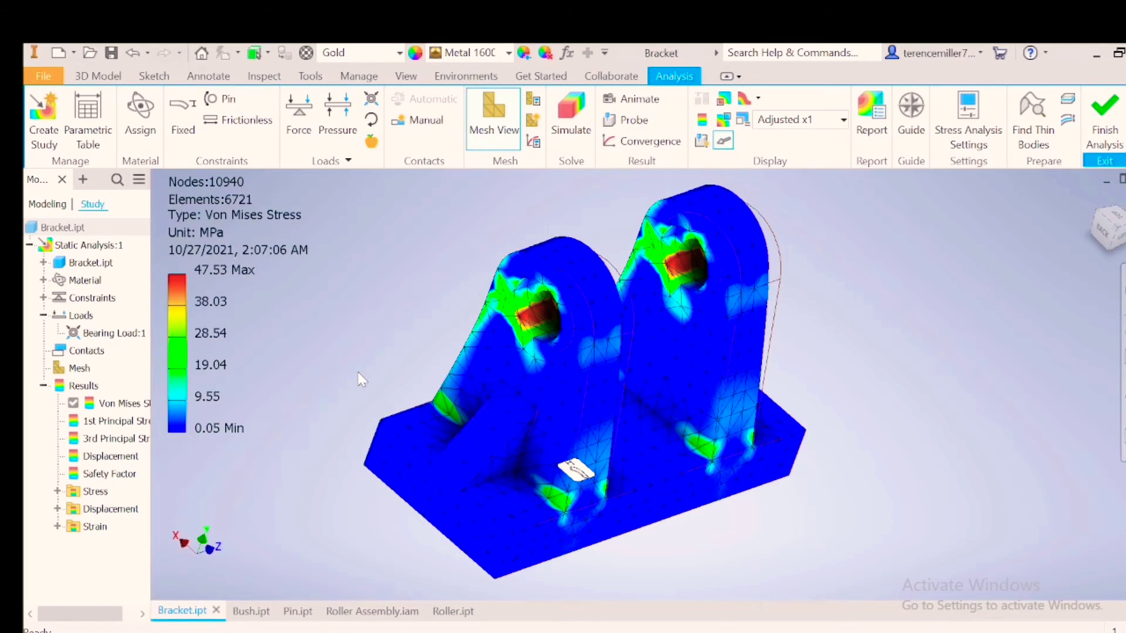
pyautogui.click(570, 126)
pyautogui.click(383, 347)
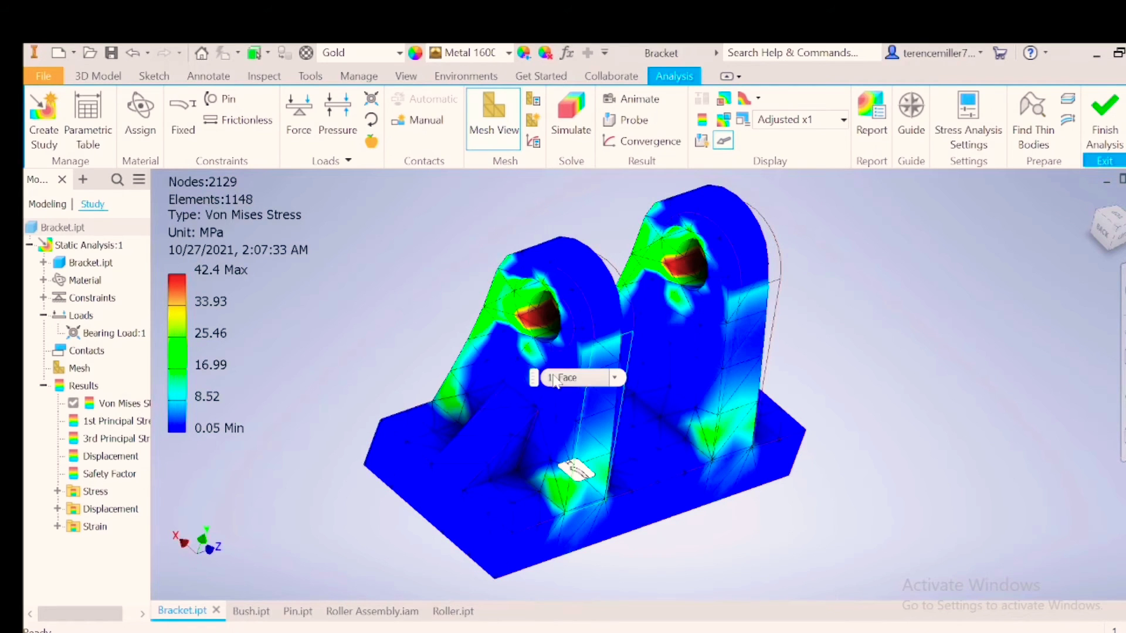
# Set average element size to 0.025 and re-run, giving 44579 elements and a 51.83 MPa peak
pyautogui.click(532, 99)
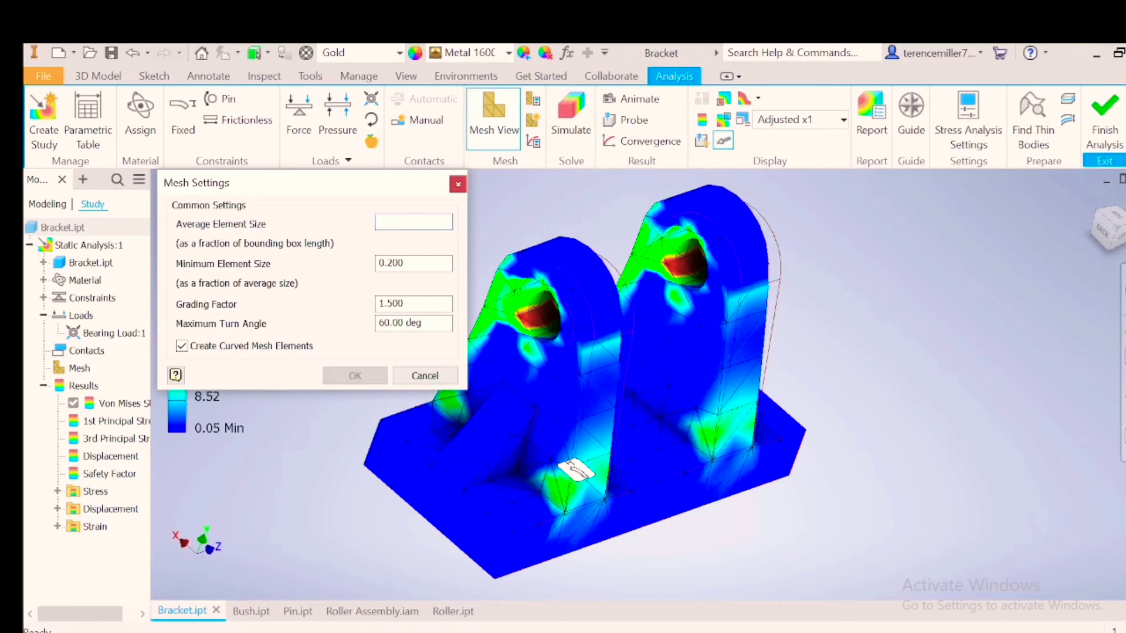
pyautogui.moveTo(392, 221); pyautogui.dragTo(387, 221)
pyautogui.write('0.025')
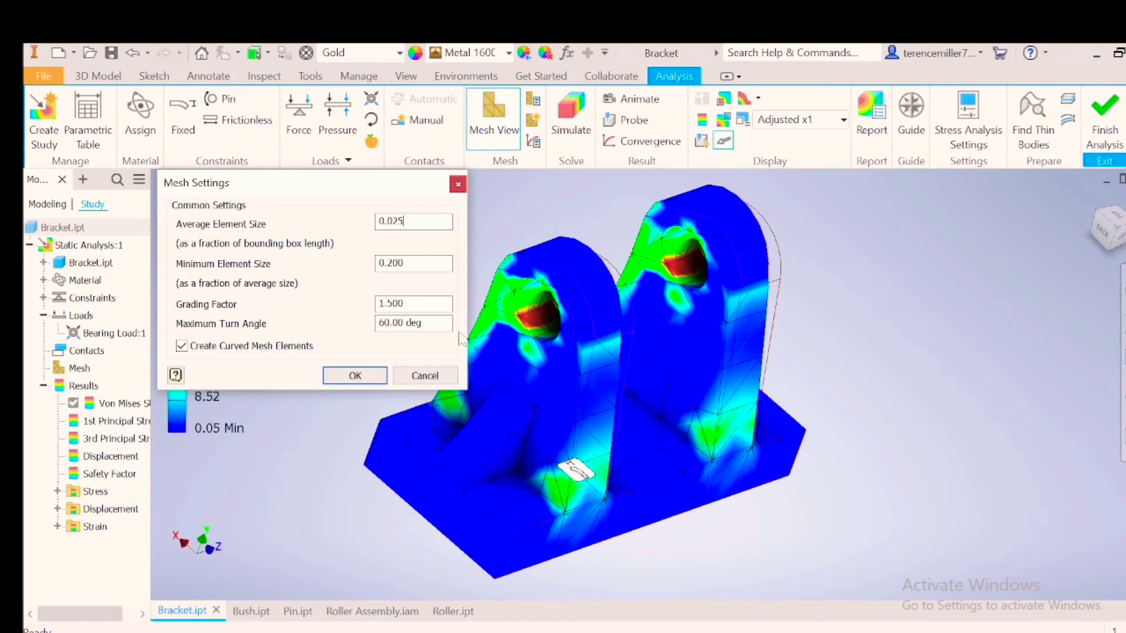
pyautogui.click(353, 376)
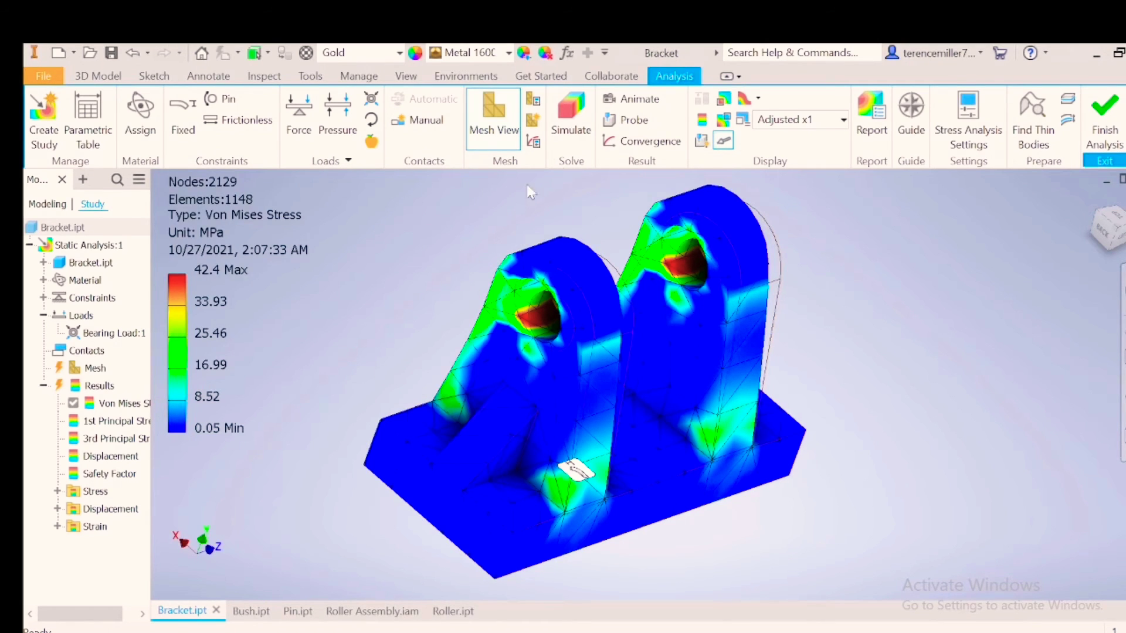
pyautogui.click(570, 120)
pyautogui.click(380, 347)
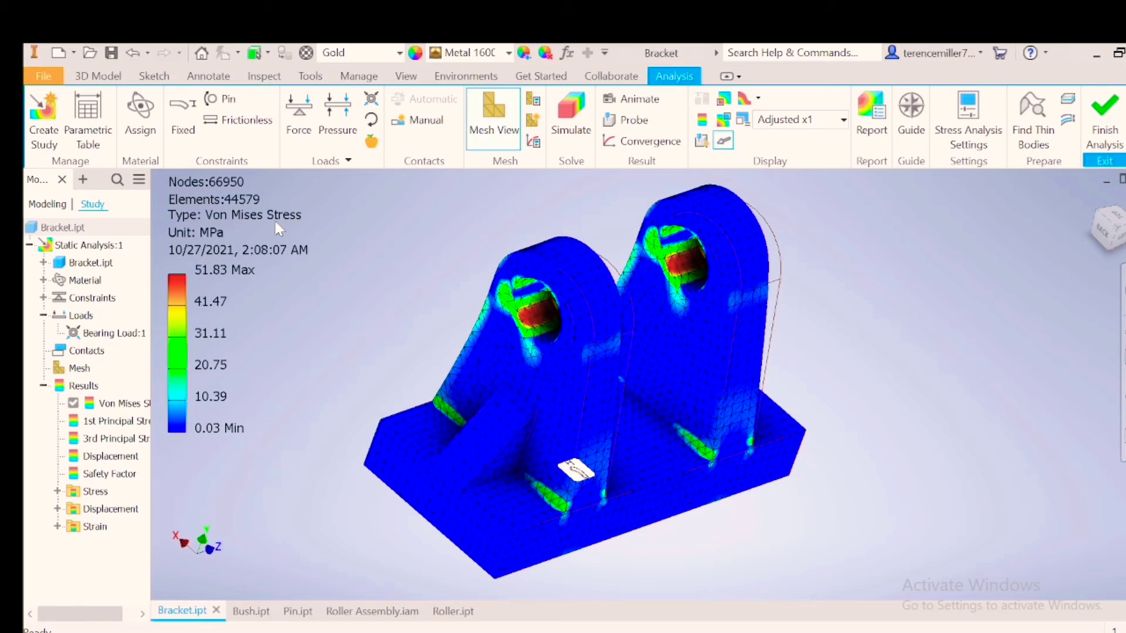
# Set average element size to 0.015 and re-run, giving 197161 elements and a 51.7 MPa peak
pyautogui.click(533, 99)
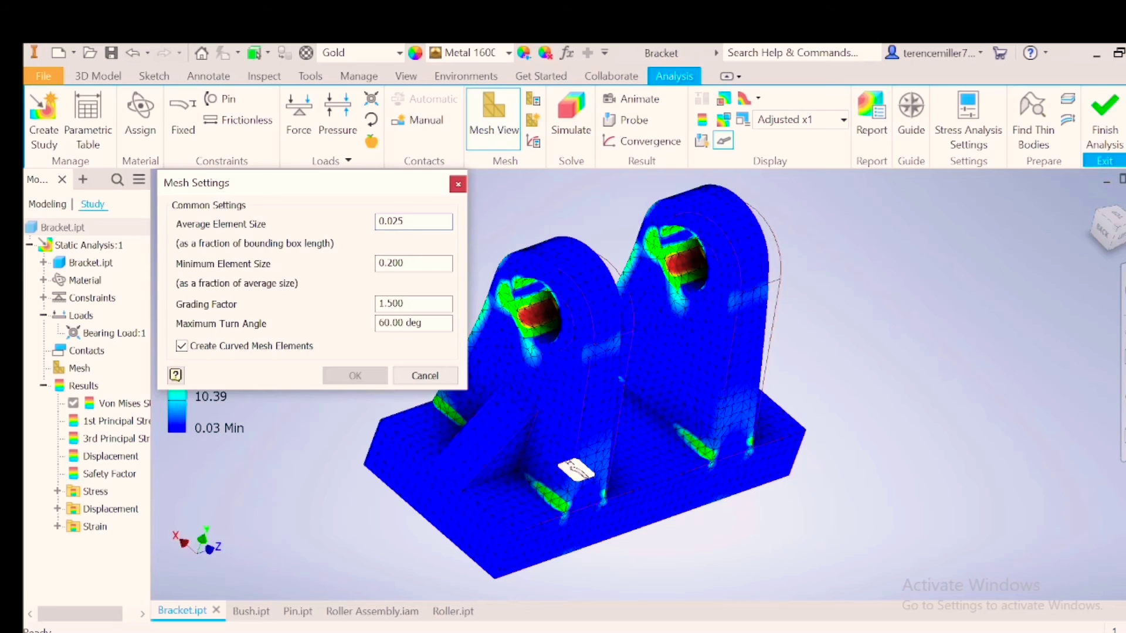
pyautogui.press('BackSpace')
pyautogui.press('BackSpace')
pyautogui.write('1')
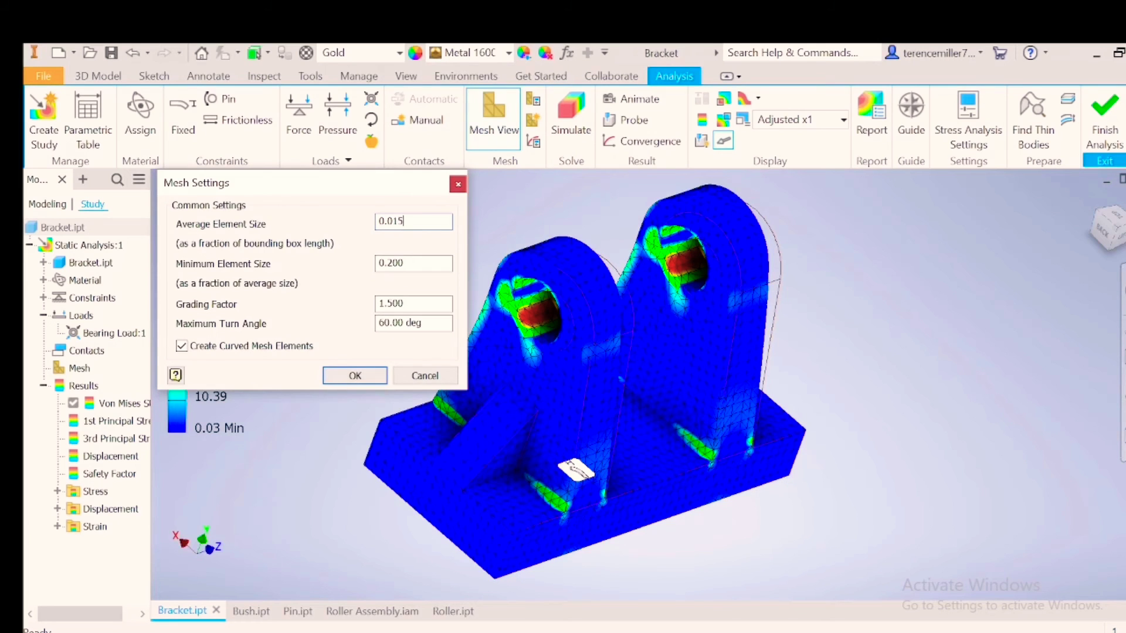
pyautogui.click(355, 375)
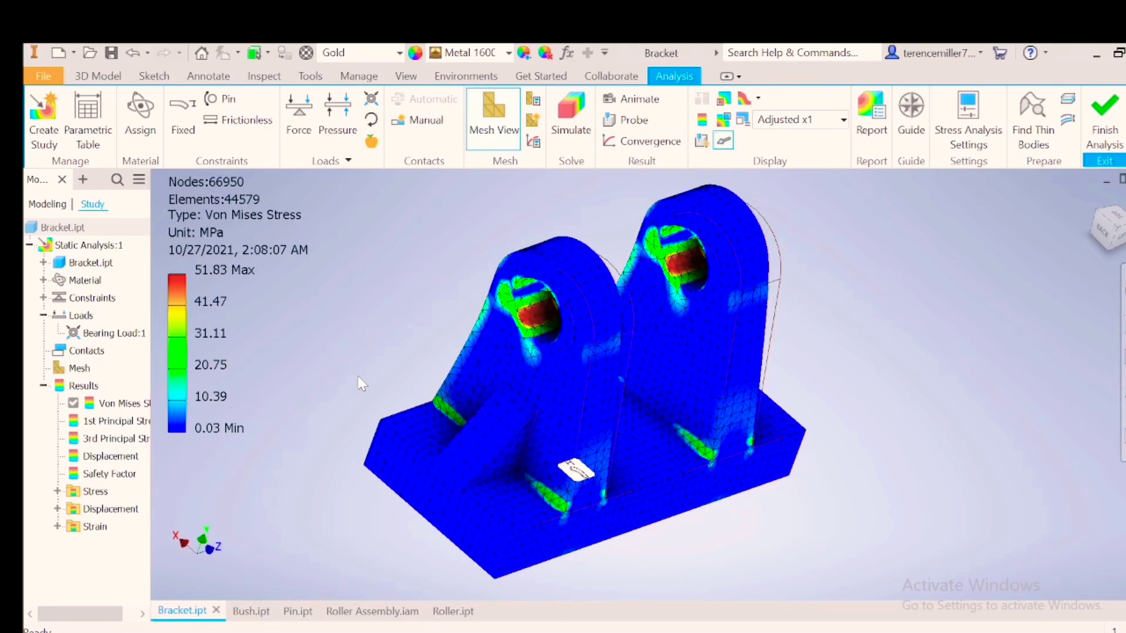
pyautogui.click(570, 120)
pyautogui.click(375, 346)
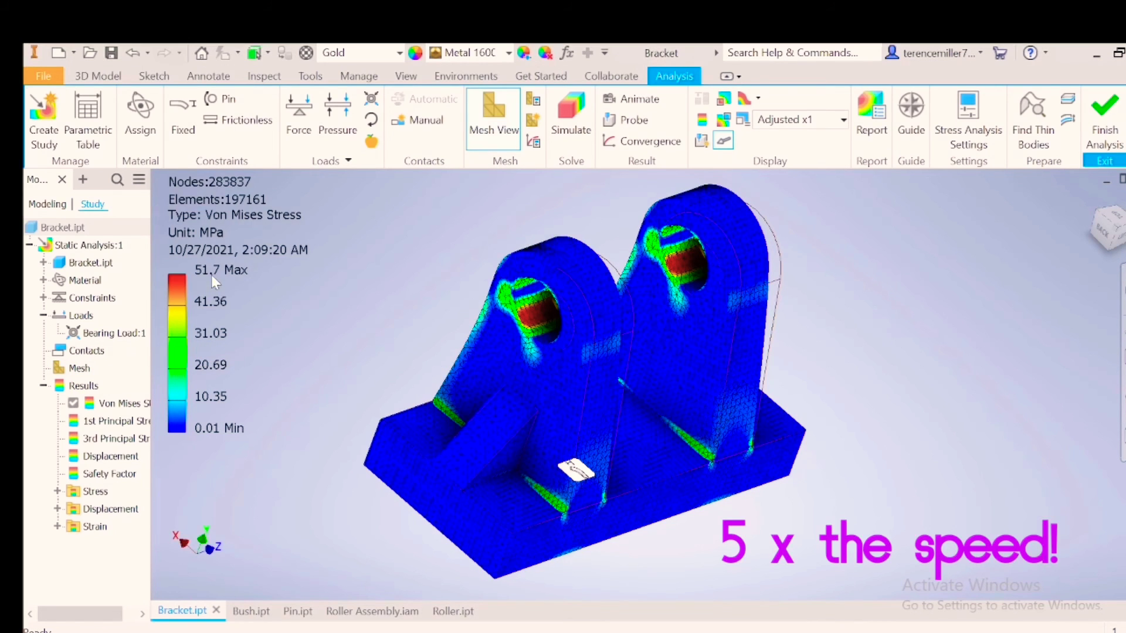
# Enlarge the average element size and re-simulate, back to 44579 elements and a 51.83 MPa peak
pyautogui.click(532, 100)
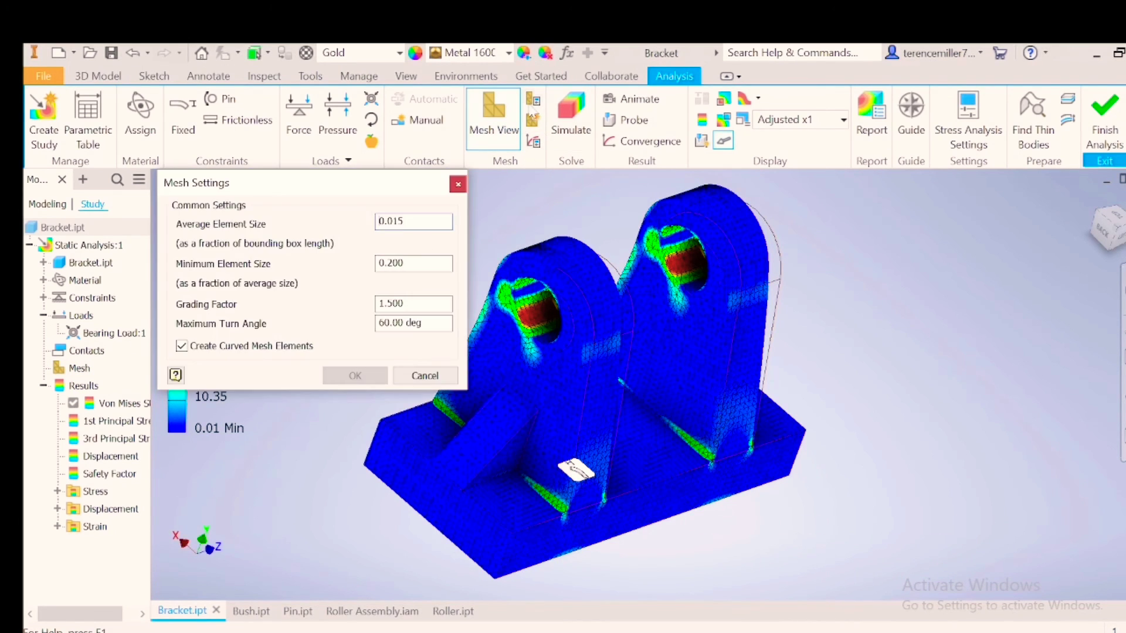
pyautogui.click(434, 221)
pyautogui.press('BackSpace')
pyautogui.press('BackSpace')
pyautogui.write('75')
pyautogui.click(354, 375)
pyautogui.click(571, 120)
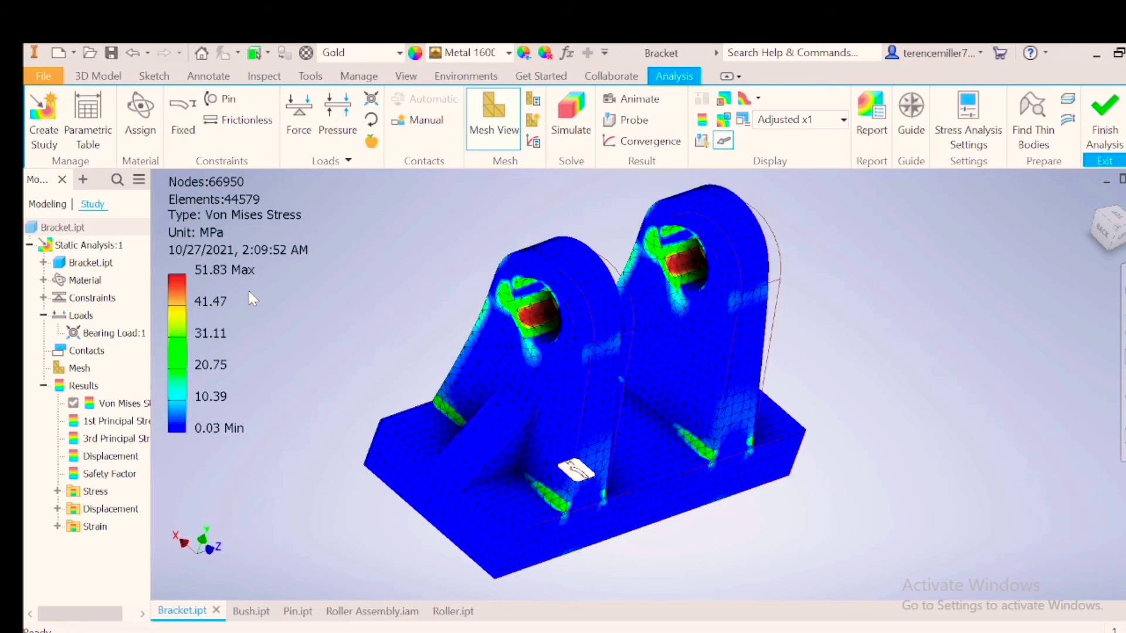
# Play the fine-mesh Von Mises stress animation, then return to the static 51.83 MPa result
pyautogui.click(620, 99)
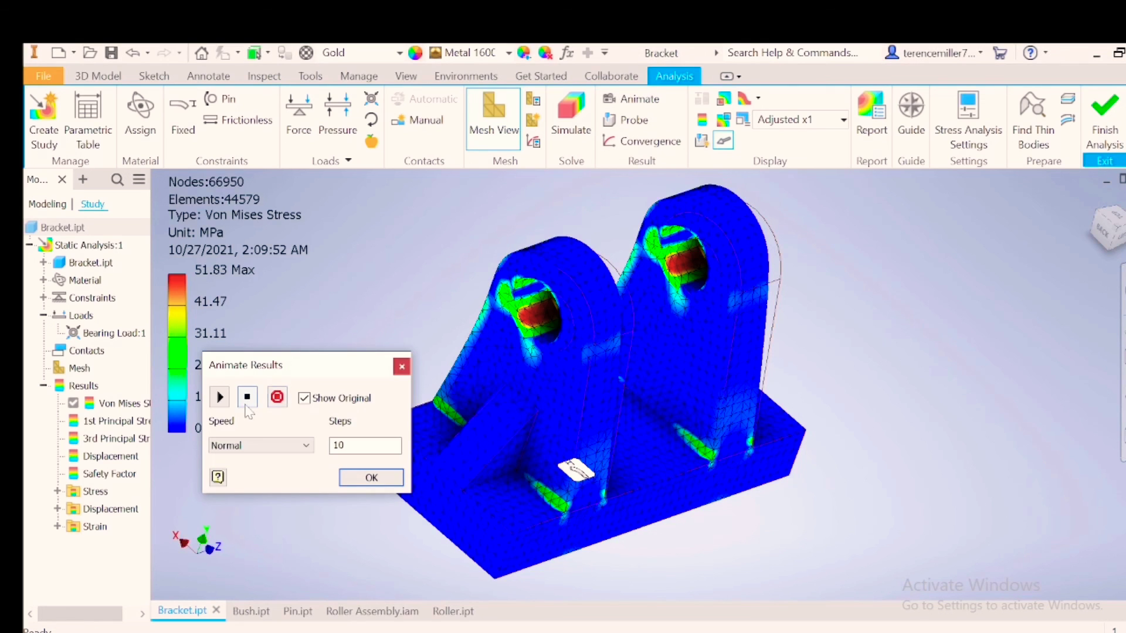
pyautogui.click(219, 397)
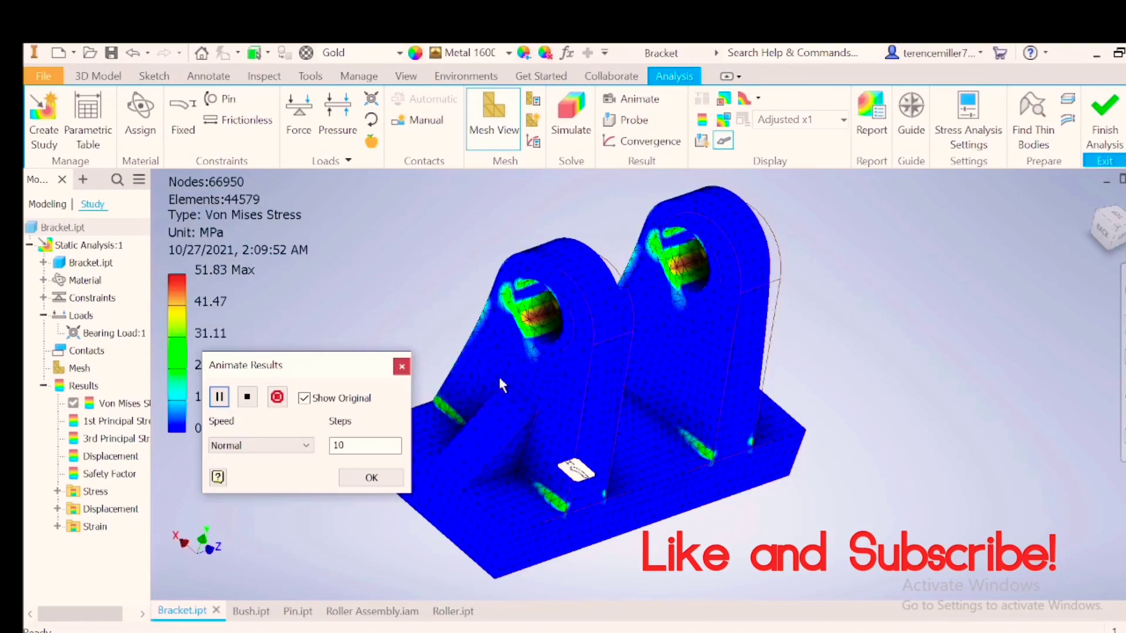
pyautogui.click(360, 475)
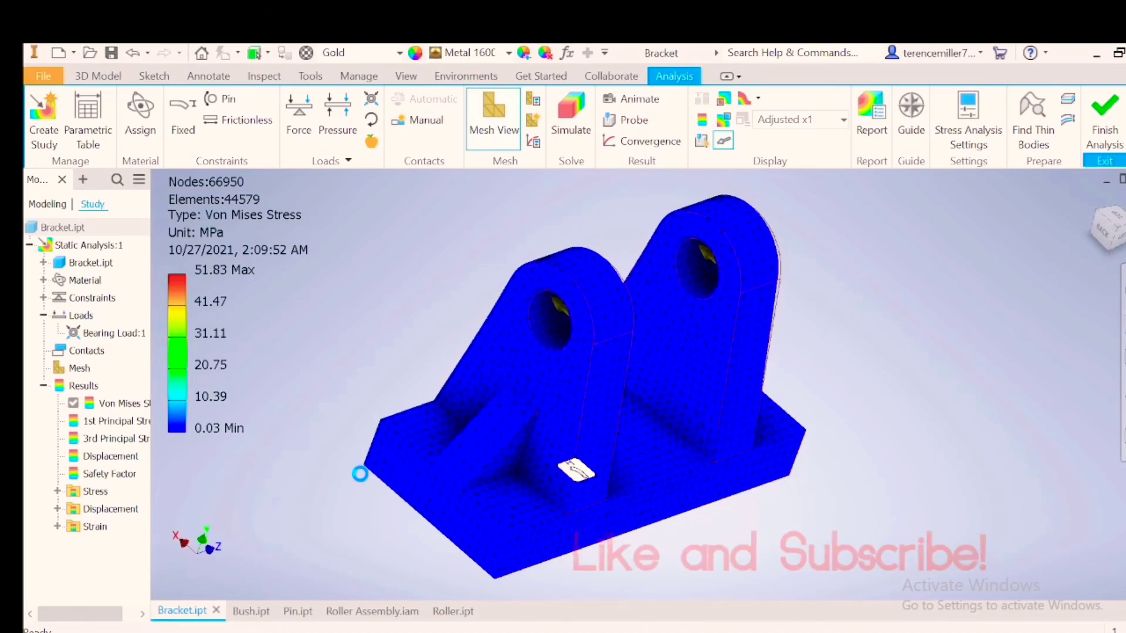